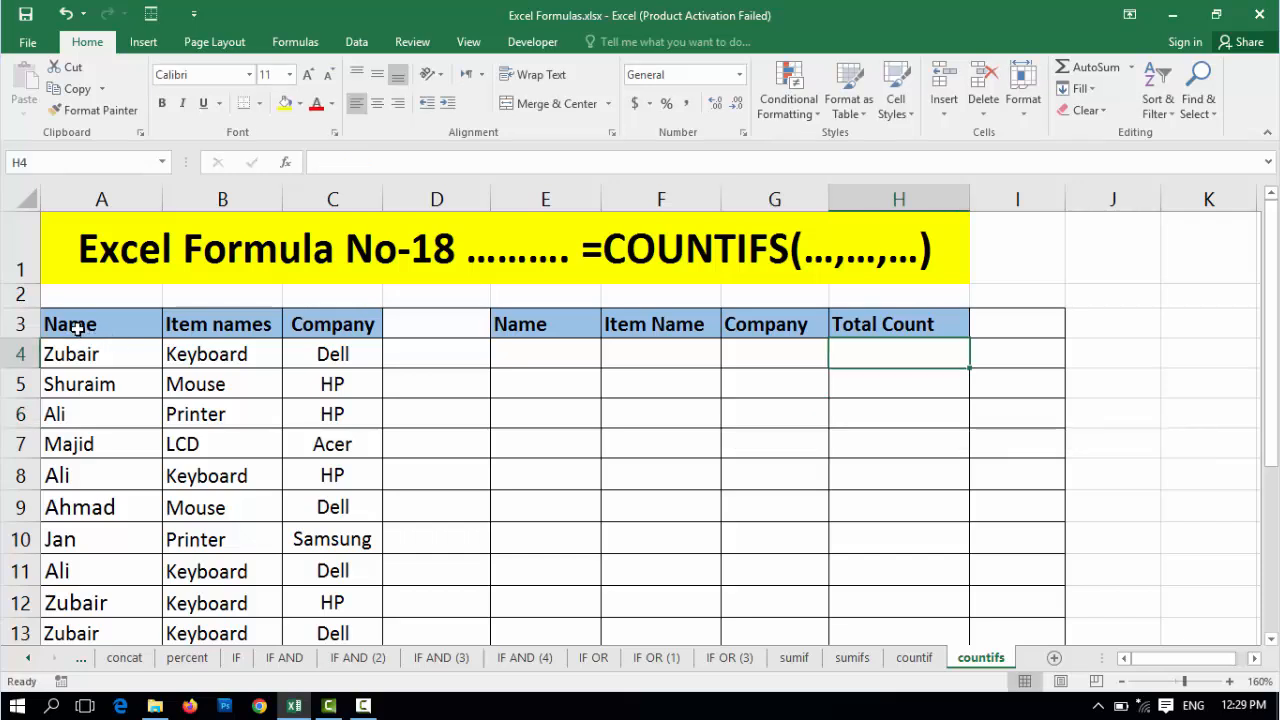
# Examine the source data's Name, Item names and Company columns and the blank criteria table beside it.
pyautogui.moveTo(77, 331); pyautogui.dragTo(312, 573)
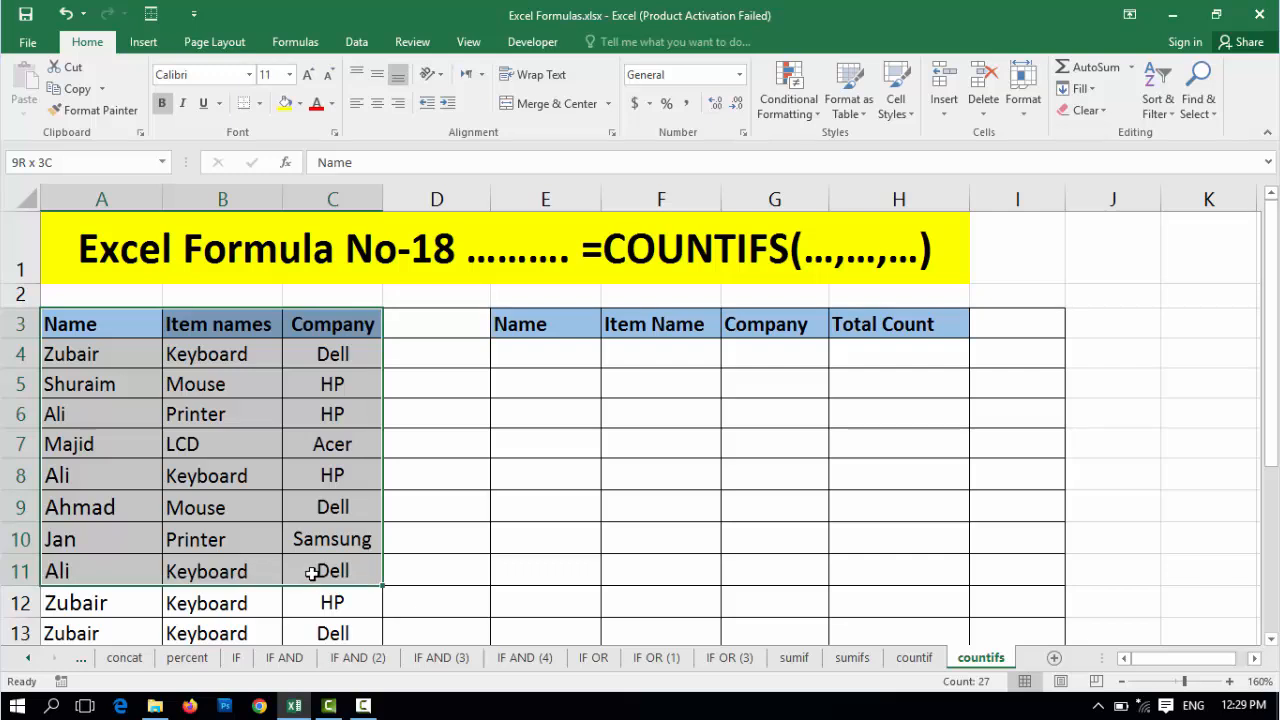
pyautogui.click(108, 362)
pyautogui.click(210, 360)
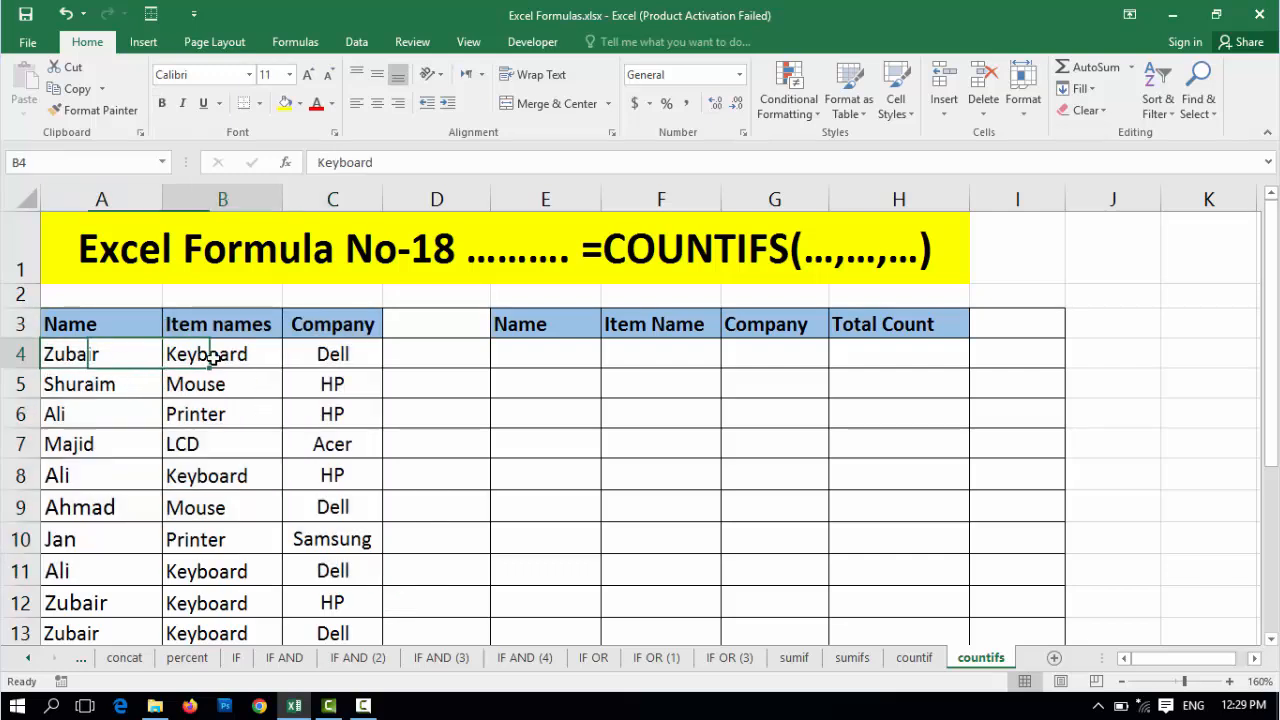
pyautogui.click(320, 368)
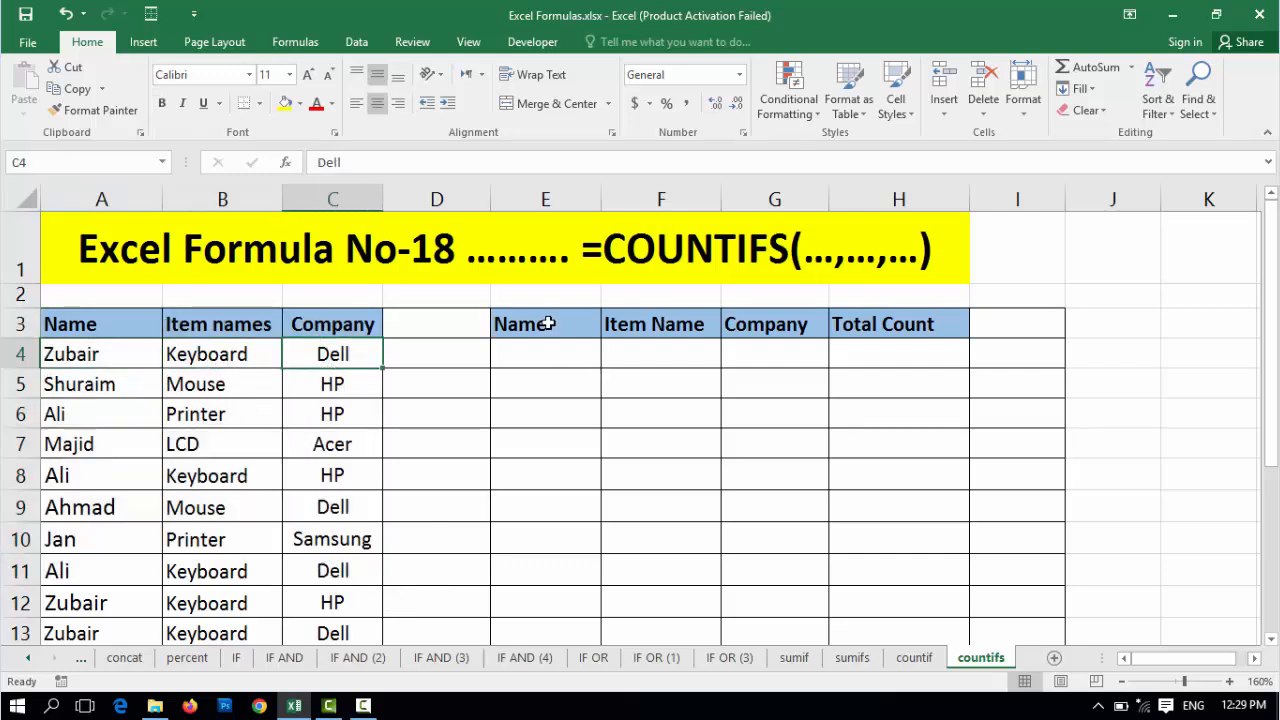
pyautogui.moveTo(548, 323); pyautogui.dragTo(811, 371)
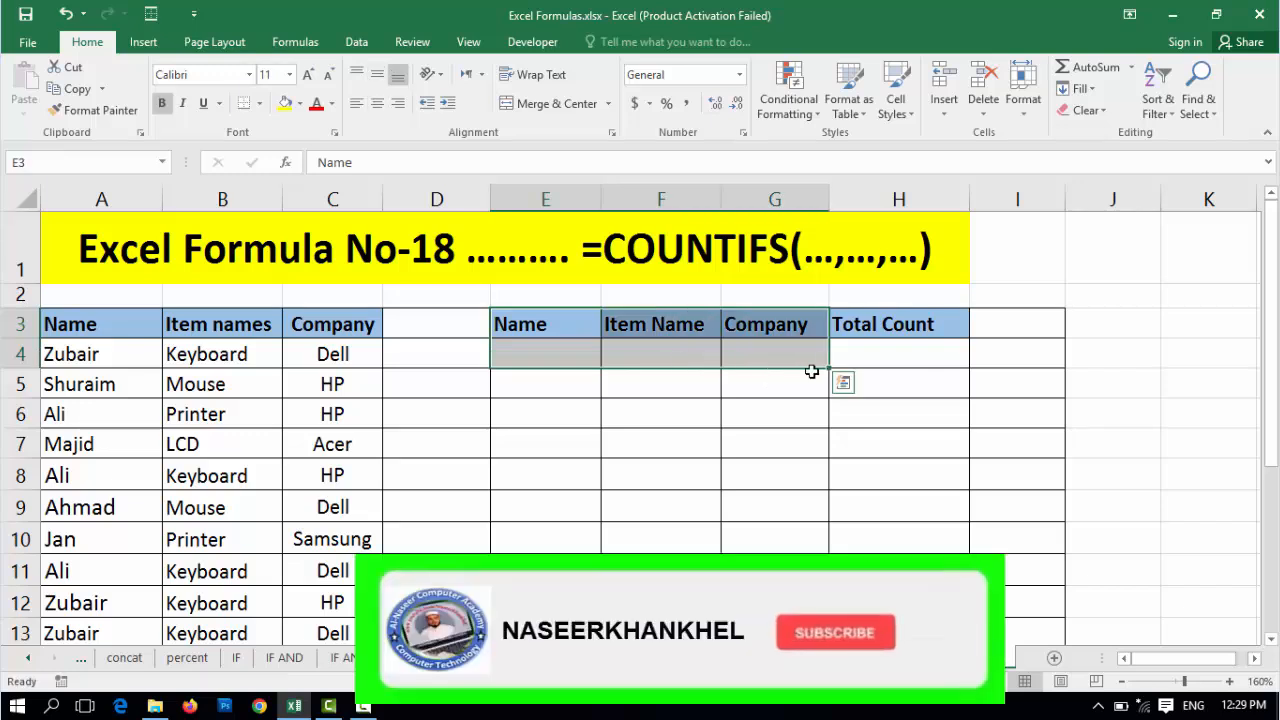
pyautogui.click(880, 357)
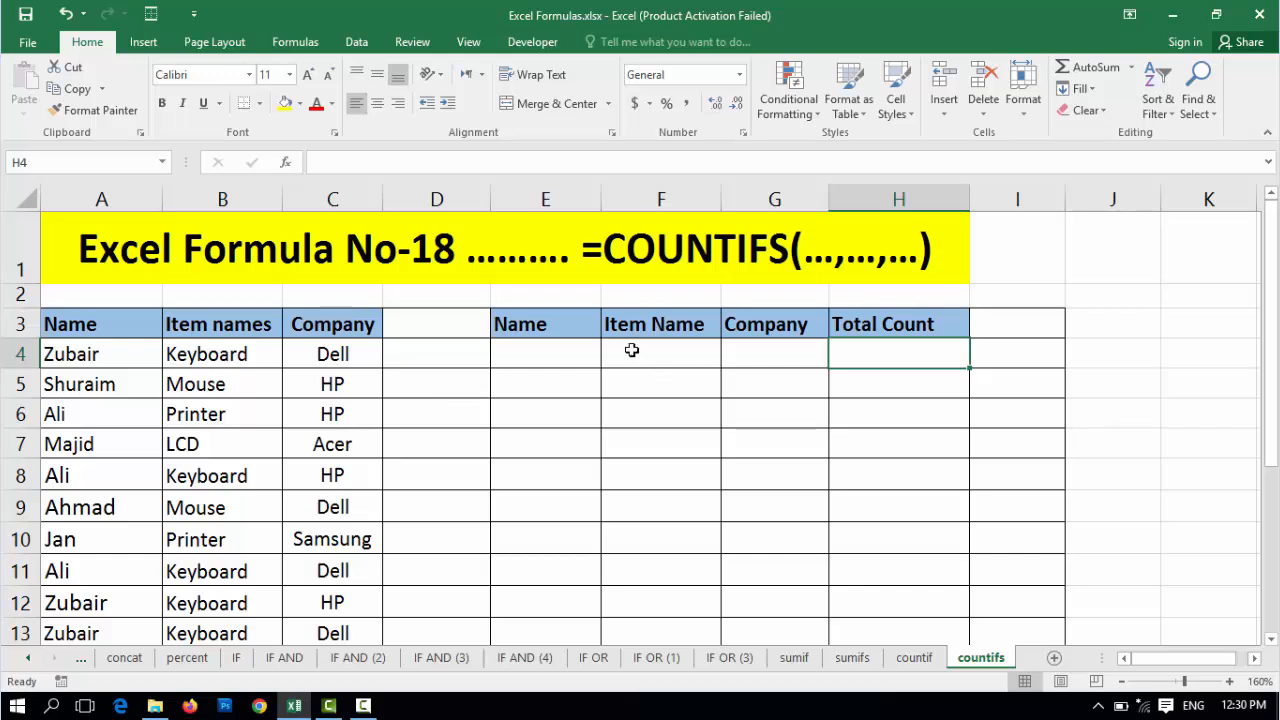
pyautogui.moveTo(538, 348); pyautogui.dragTo(874, 354)
# Start a COUNTIFS formula in H4 with A4:A21 as the first criteria range and E4 as its criterion.
pyautogui.click(877, 355)
pyautogui.write('=')
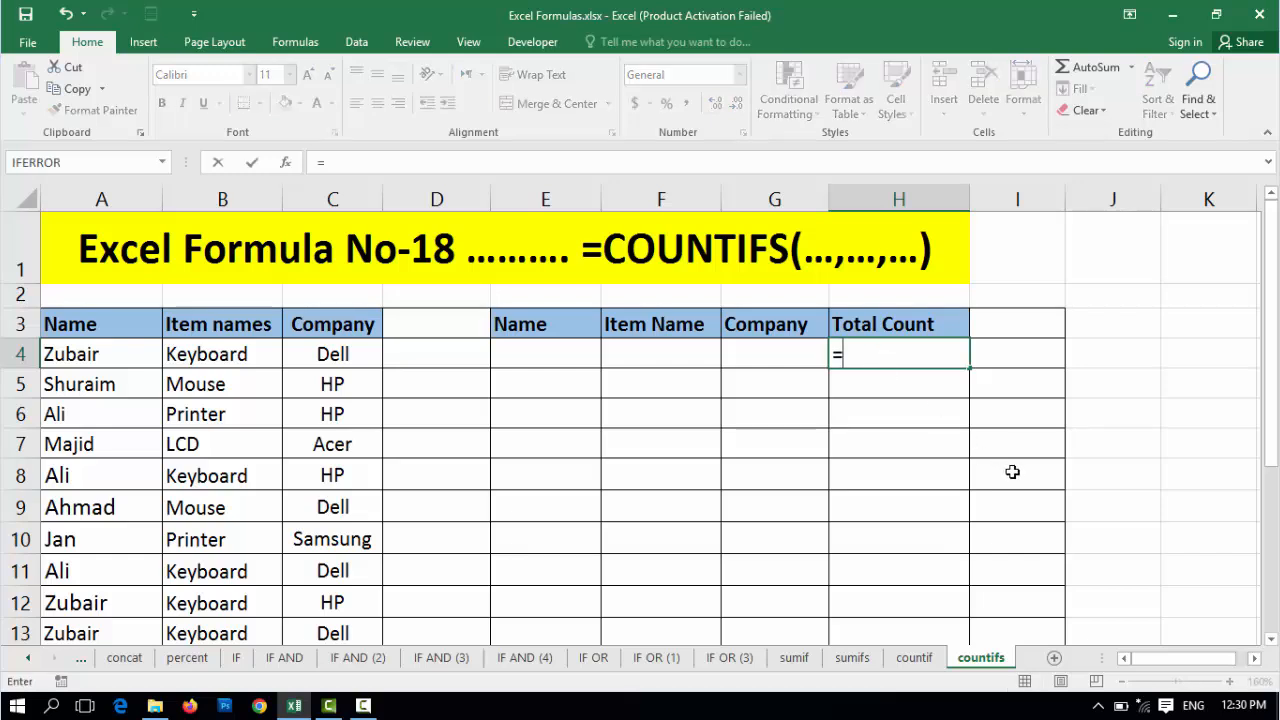
pyautogui.write('counti')
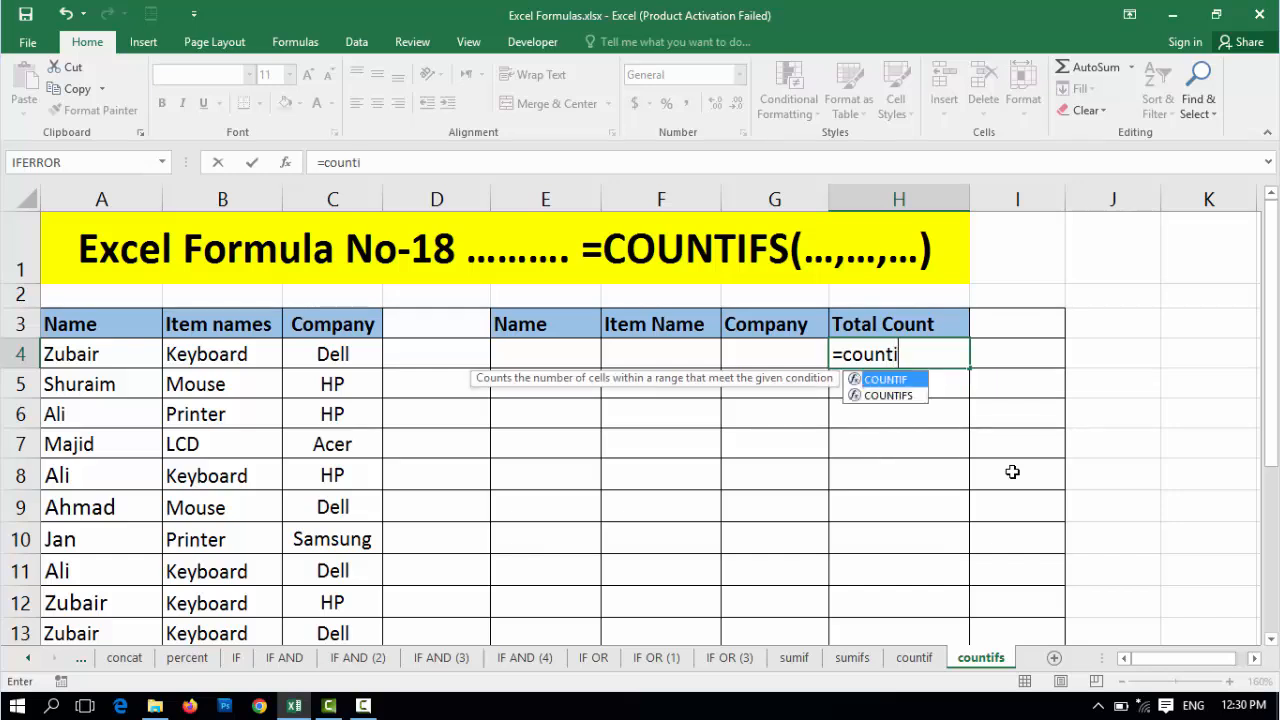
pyautogui.write('fs(')
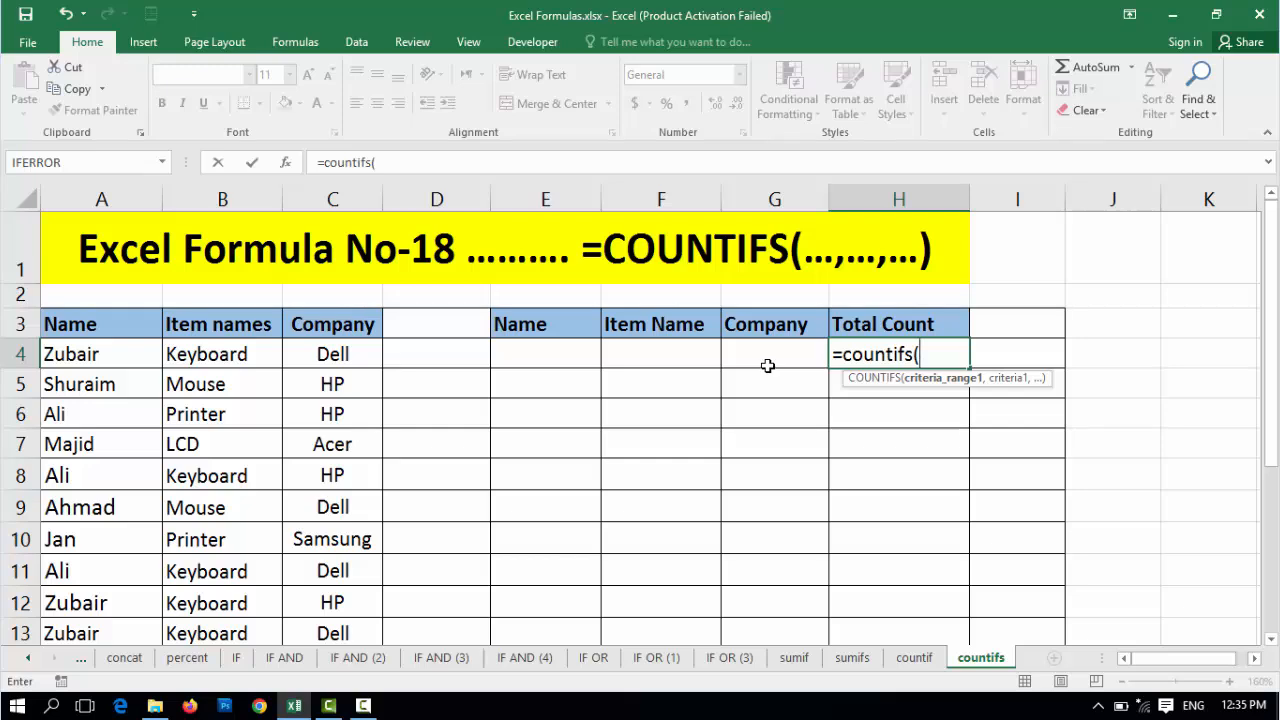
pyautogui.moveTo(107, 355); pyautogui.dragTo(105, 573)
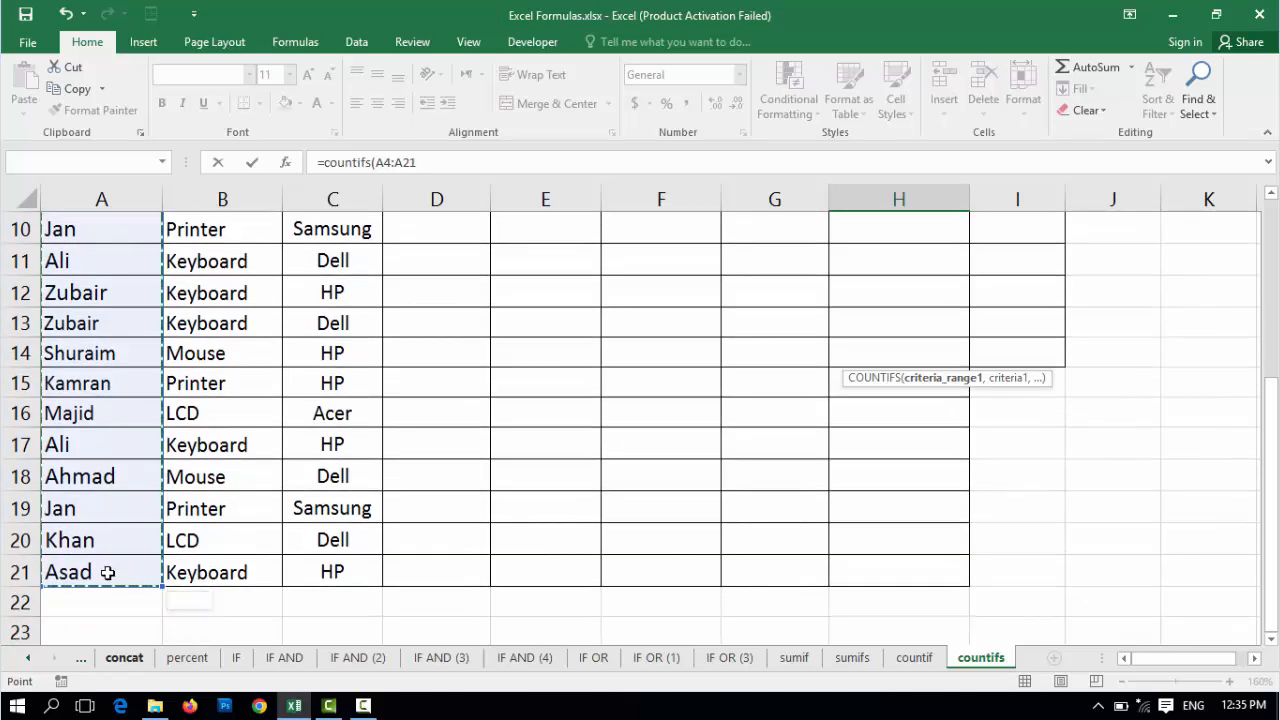
pyautogui.scroll(3, 149, 434)
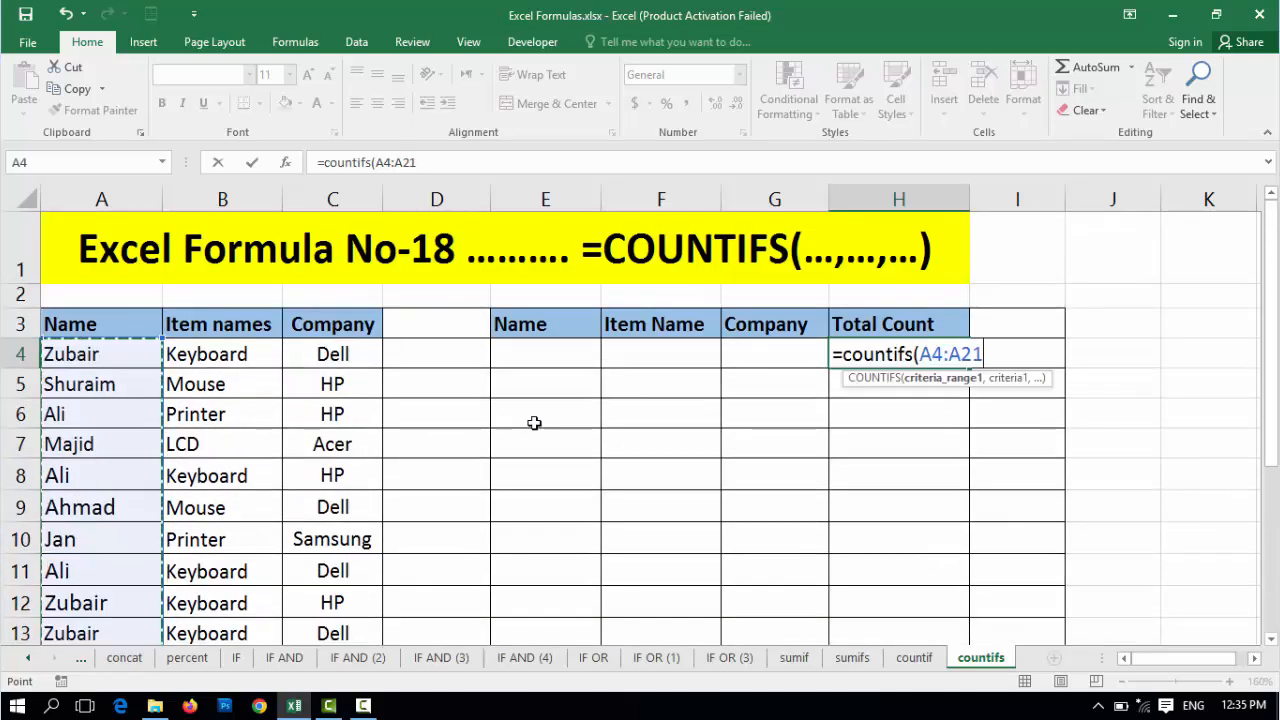
pyautogui.write(',')
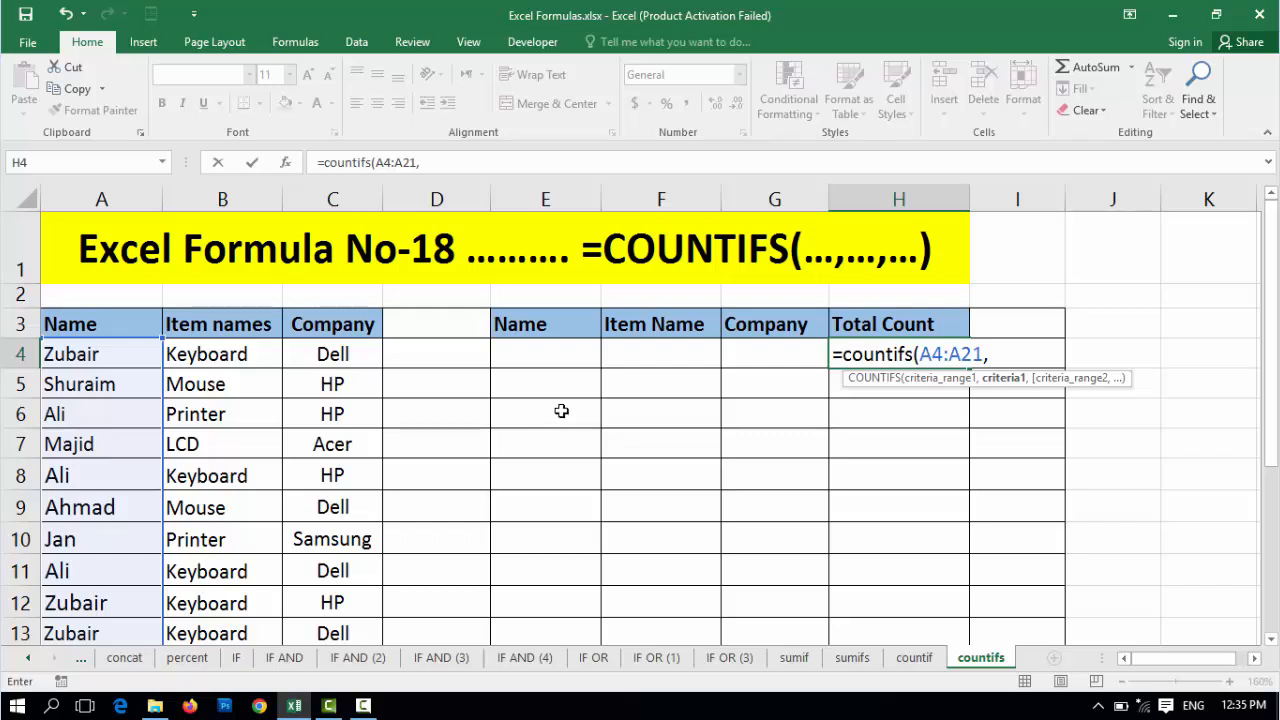
pyautogui.click(563, 359)
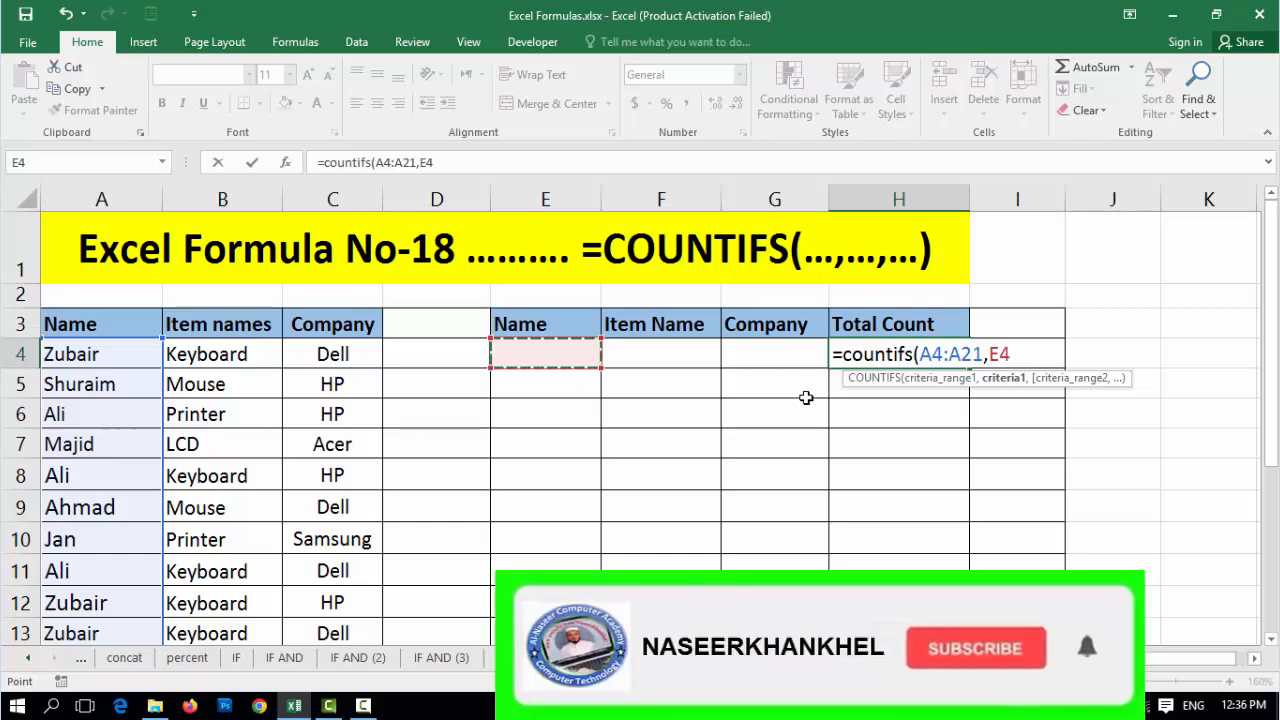
# Add B4:B21 as the second criteria range of the COUNTIFS formula, with F4 as its criterion.
pyautogui.write(',')
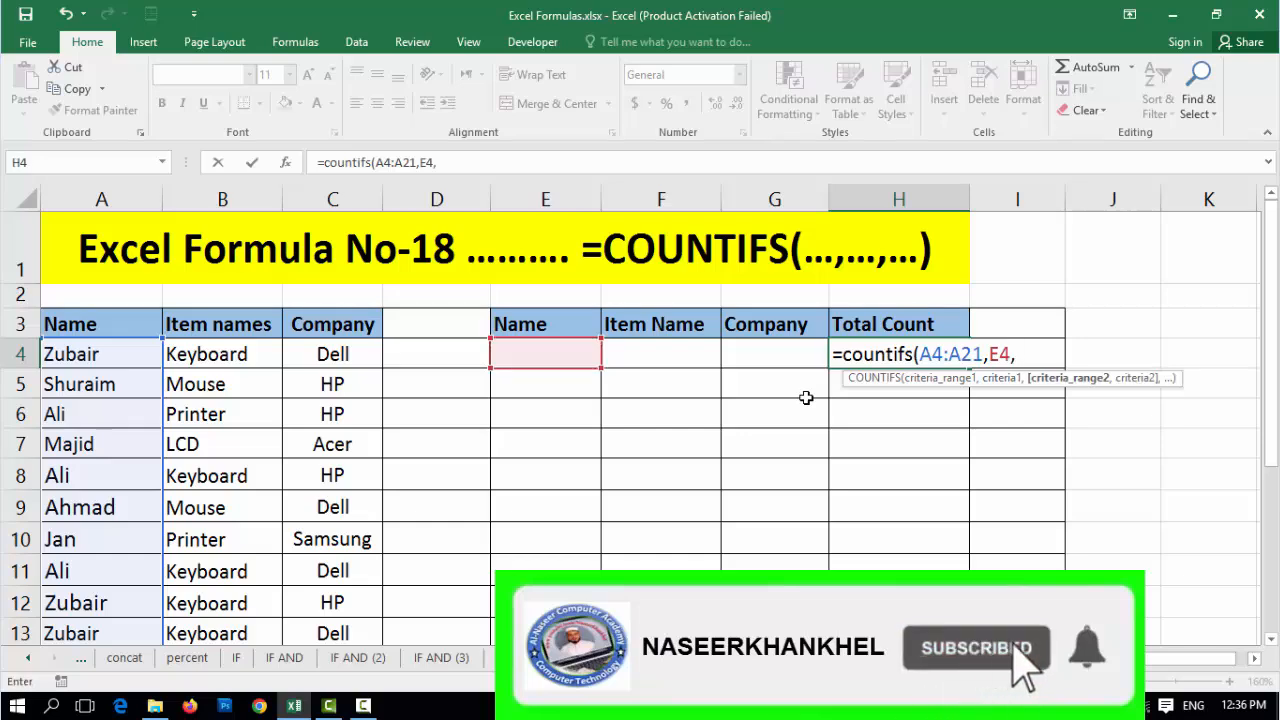
pyautogui.moveTo(238, 356); pyautogui.dragTo(251, 569)
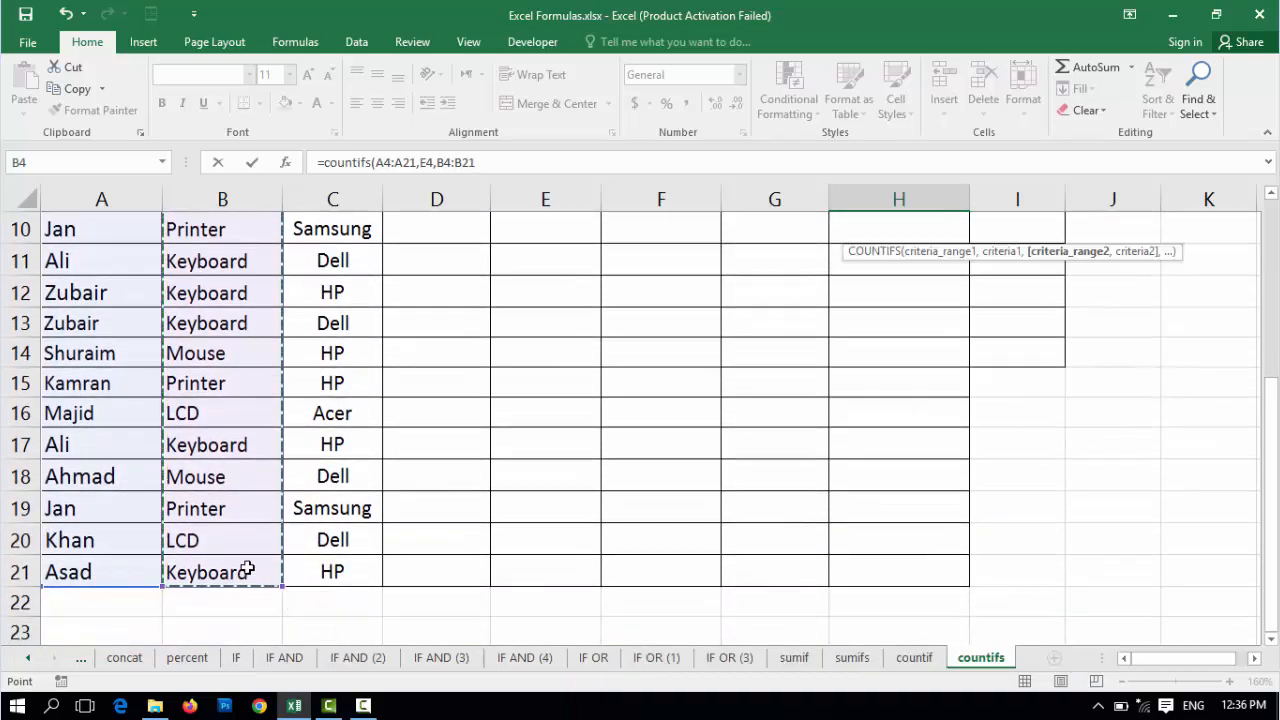
pyautogui.scroll(1, 327, 483)
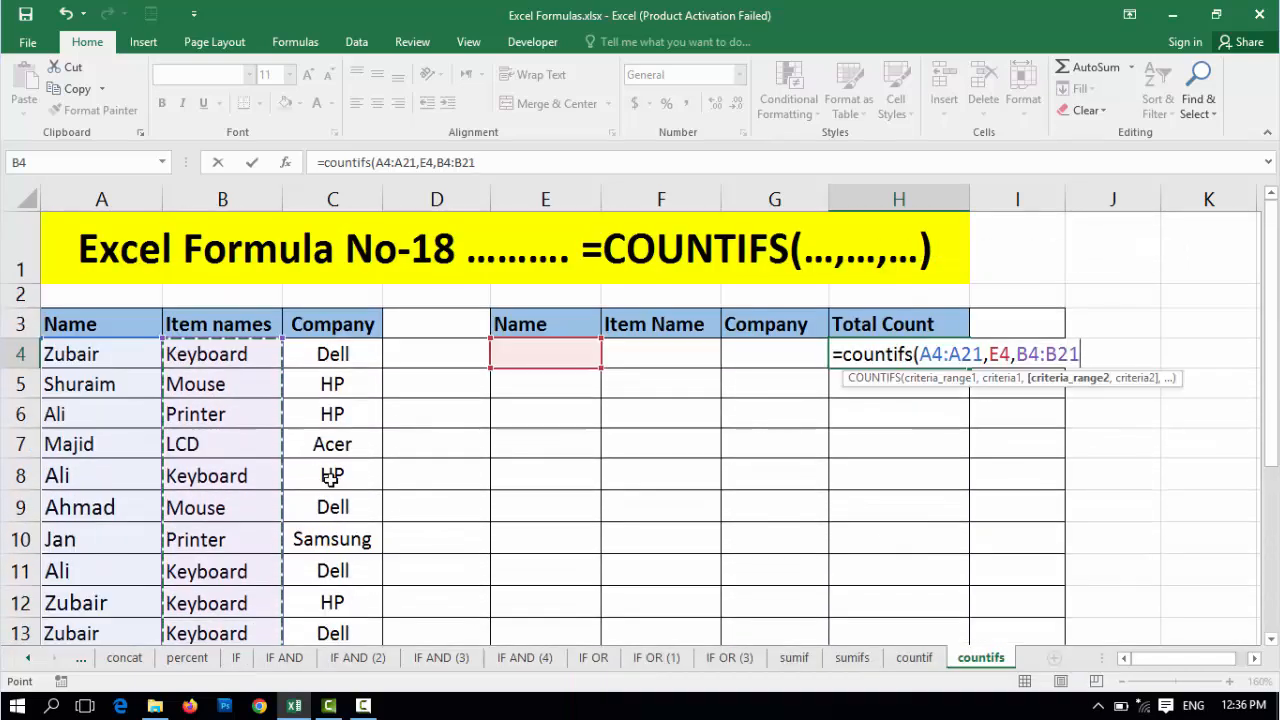
pyautogui.write(',')
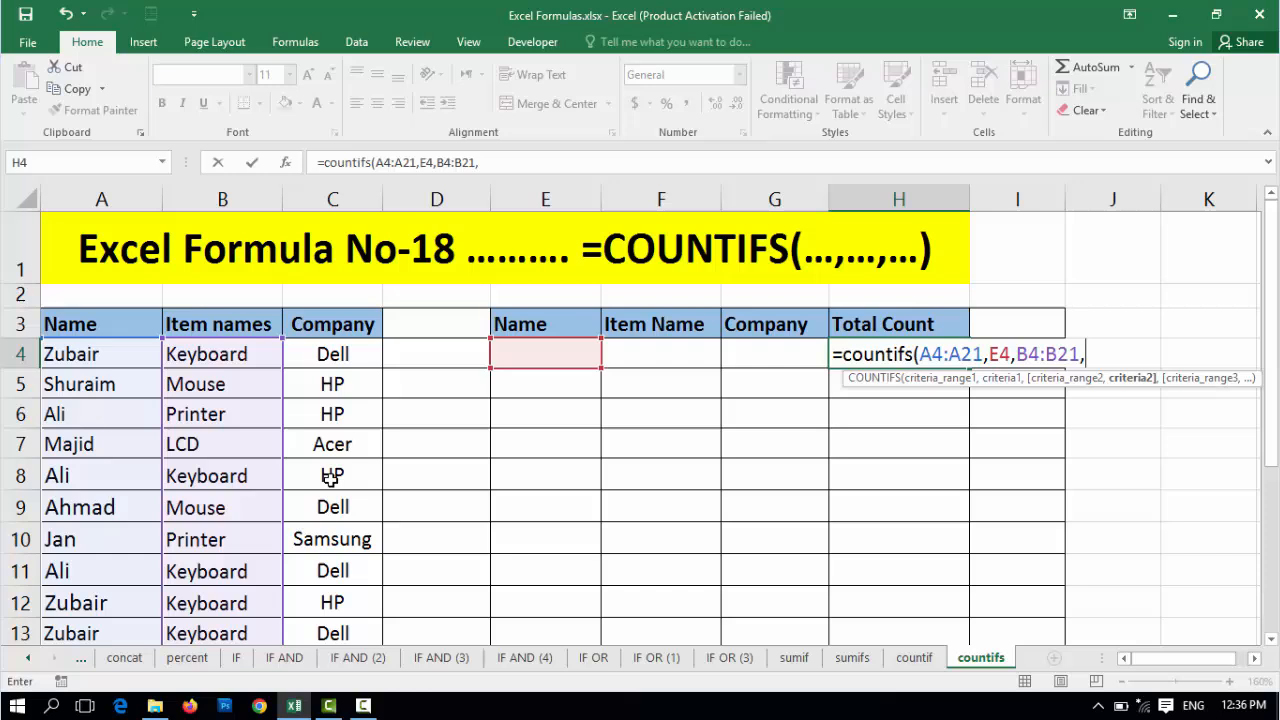
pyautogui.click(661, 357)
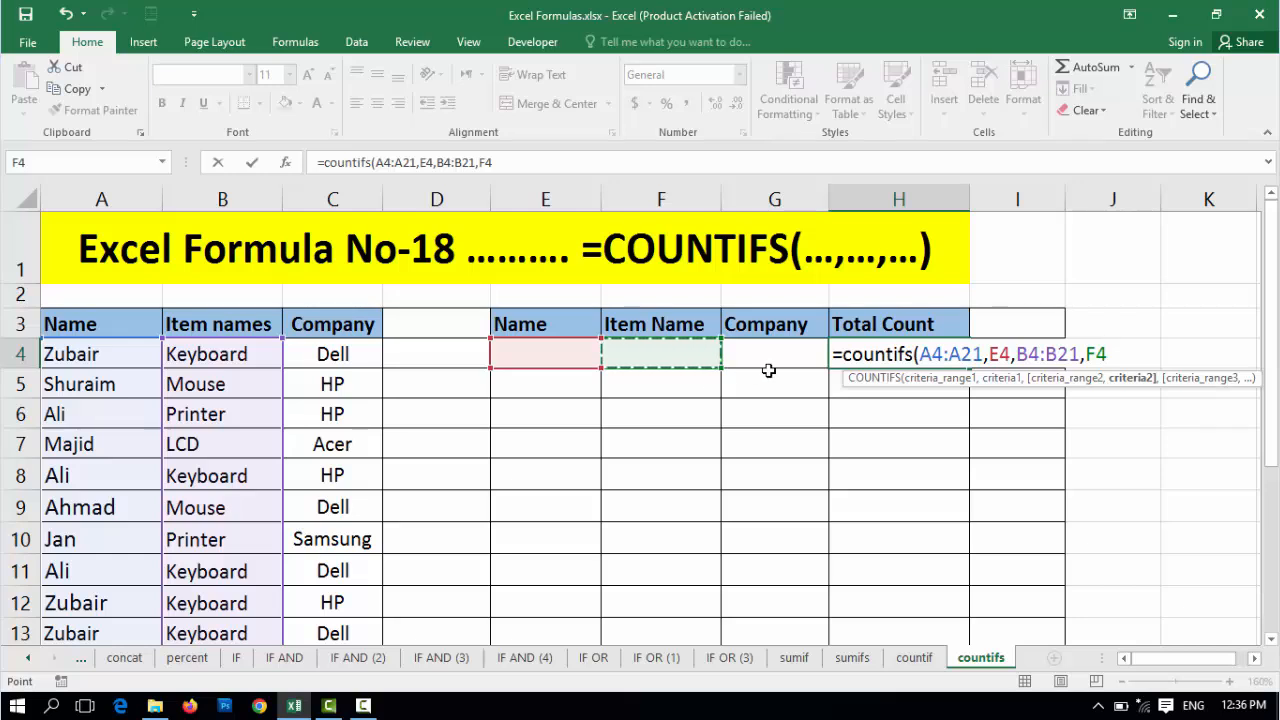
# Add C4:C21 with criterion G4 as the third pair and complete the COUNTIFS formula in H4.
pyautogui.write(',')
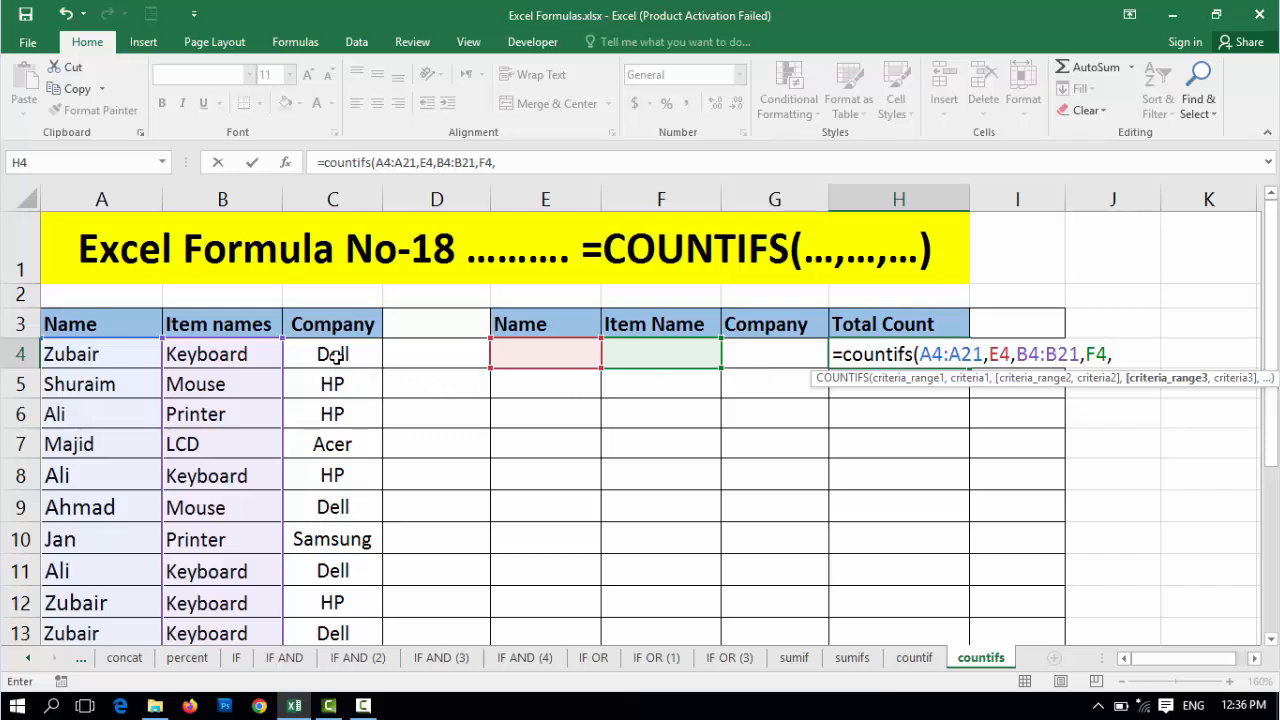
pyautogui.moveTo(336, 360); pyautogui.dragTo(337, 566)
pyautogui.scroll(3, 389, 523)
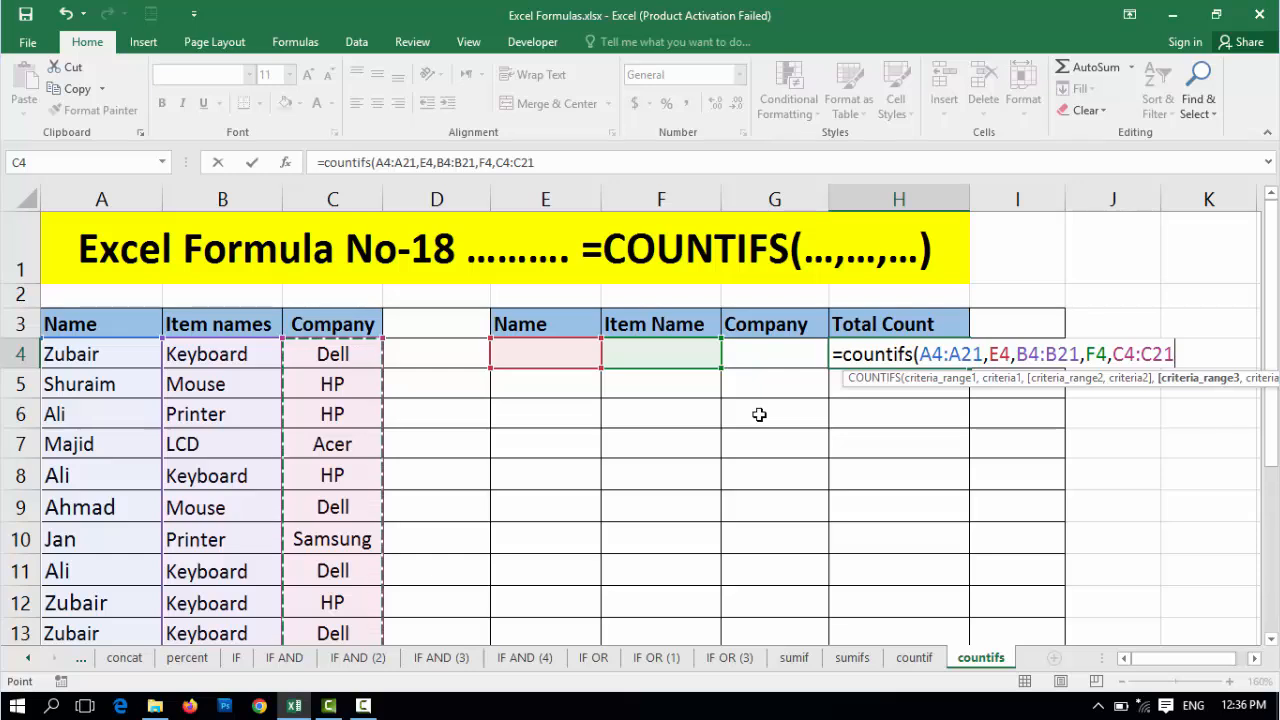
pyautogui.write(',')
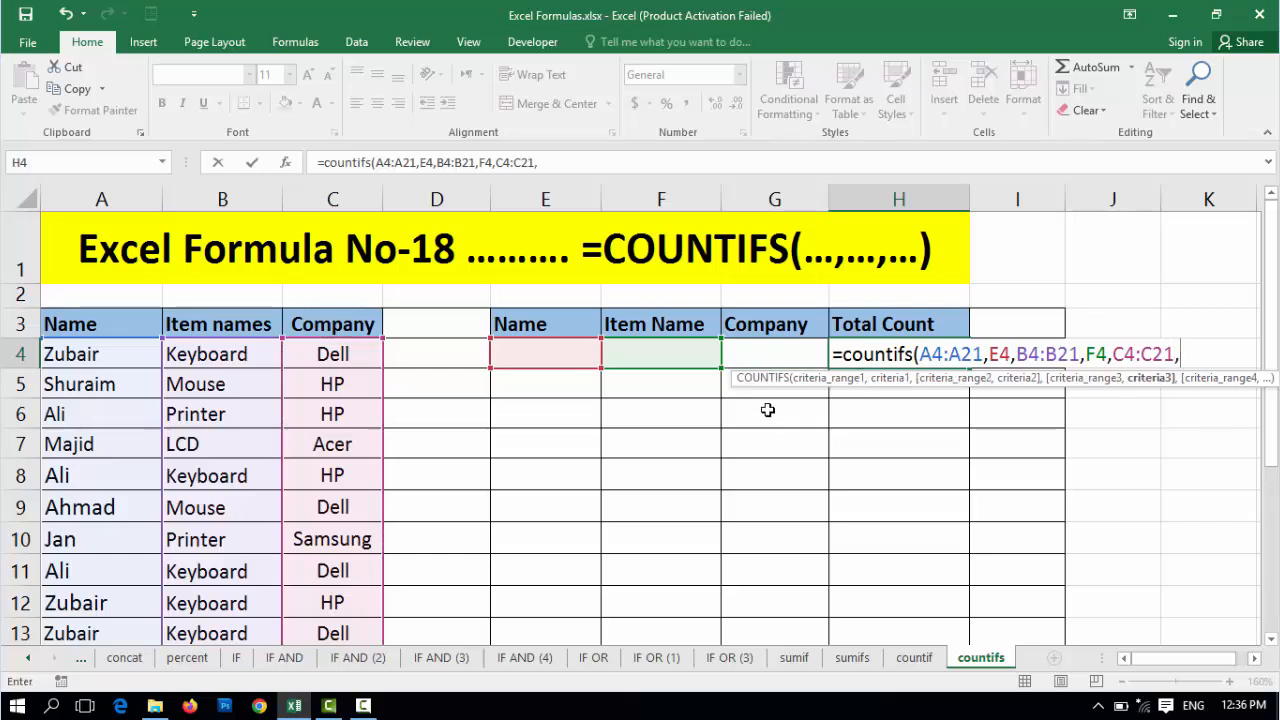
pyautogui.click(774, 356)
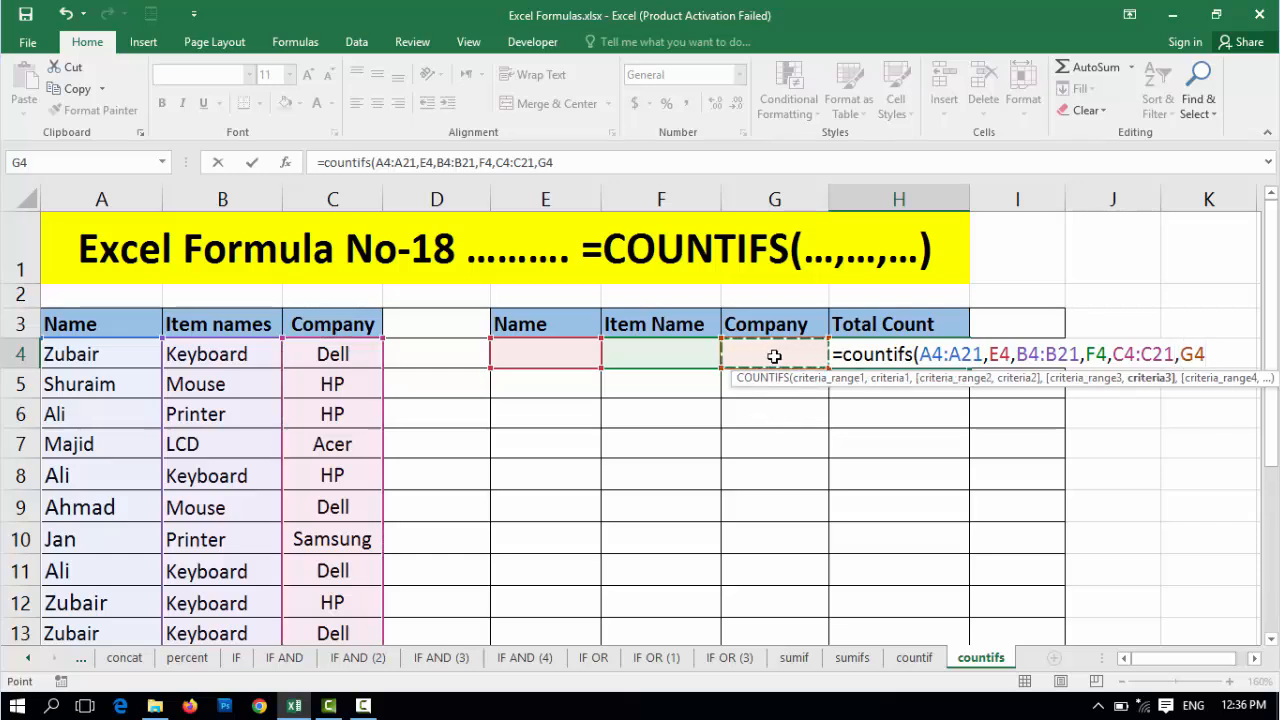
pyautogui.write(')')
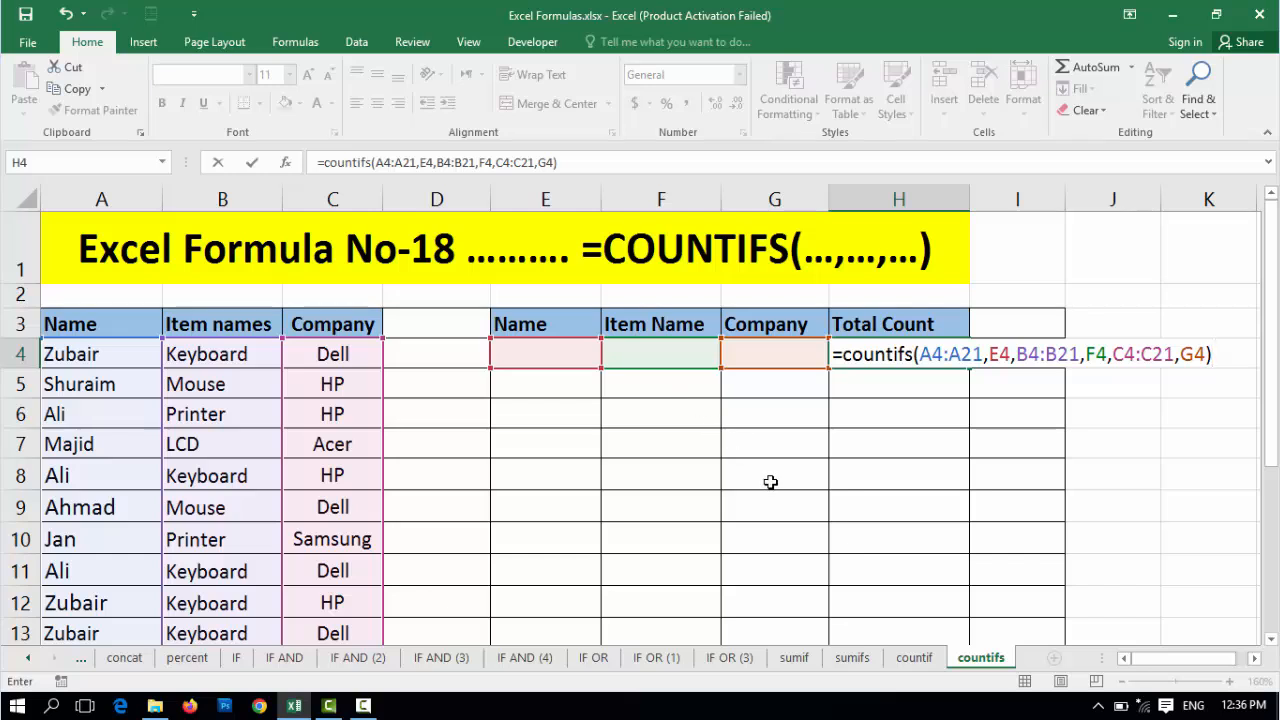
pyautogui.press('Return')
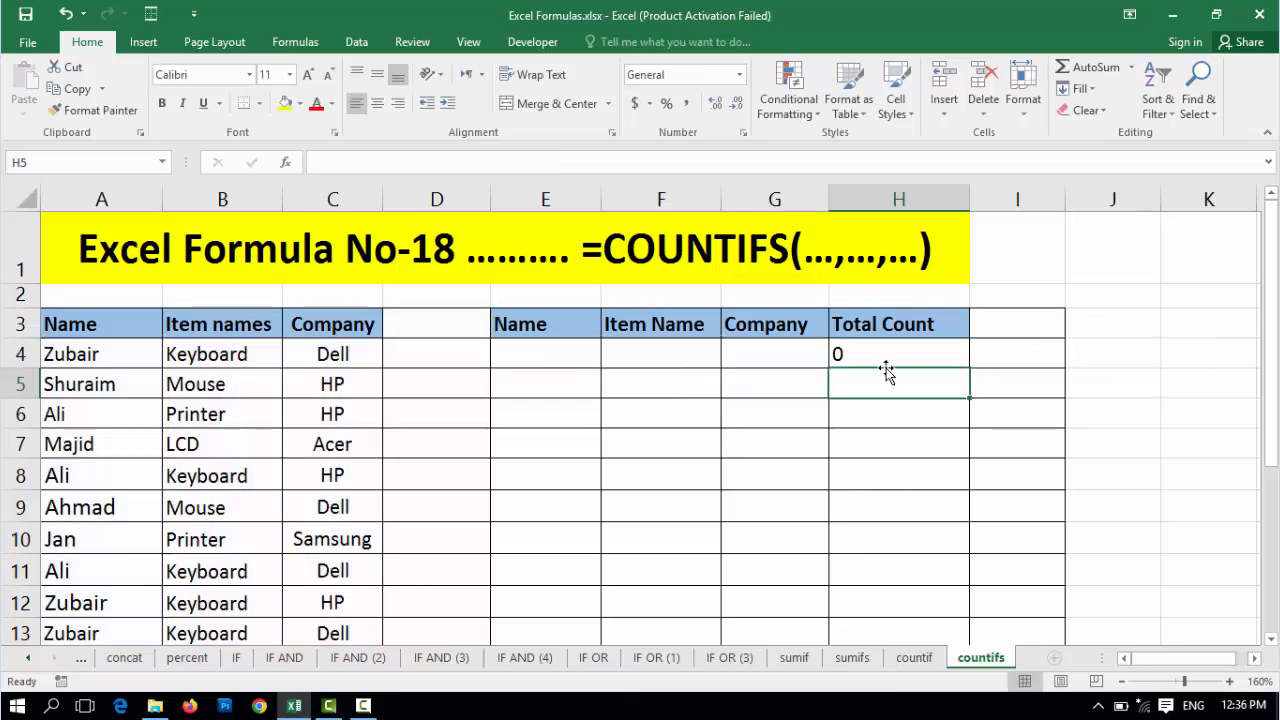
# Enter Dell as the company in G4 and Keyboard as the item name in F4.
pyautogui.click(765, 357)
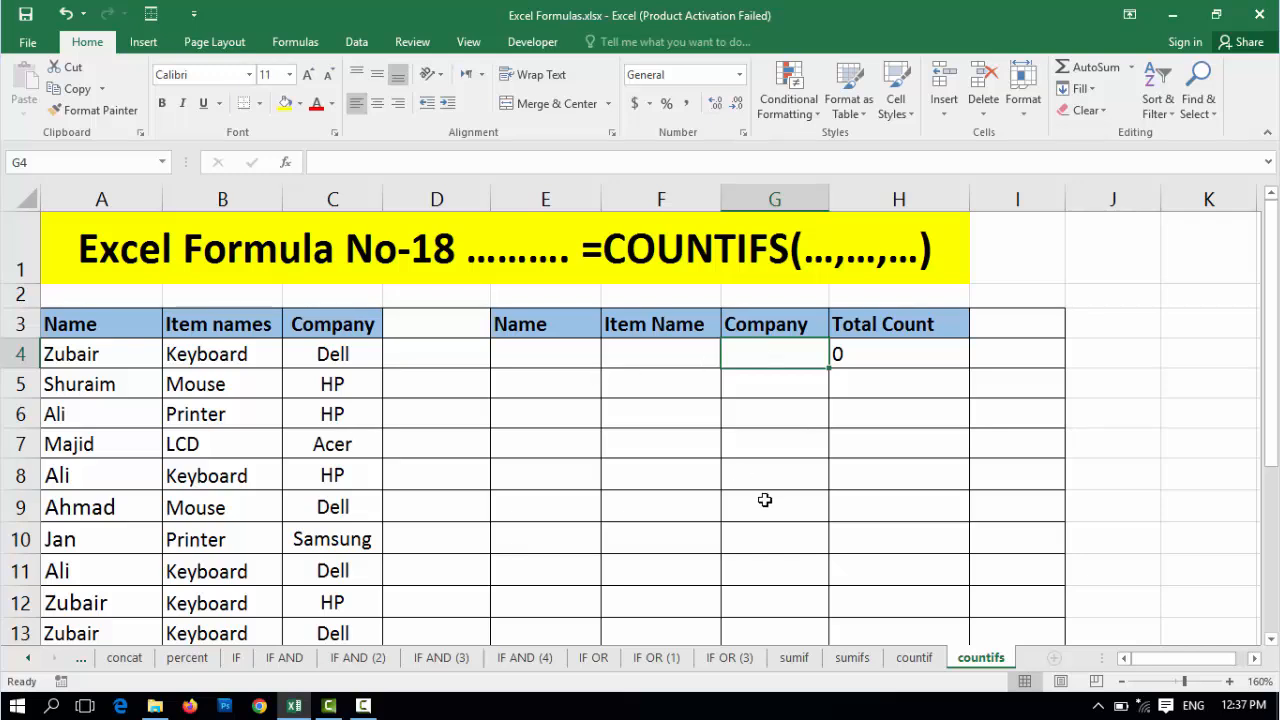
pyautogui.write('Dell')
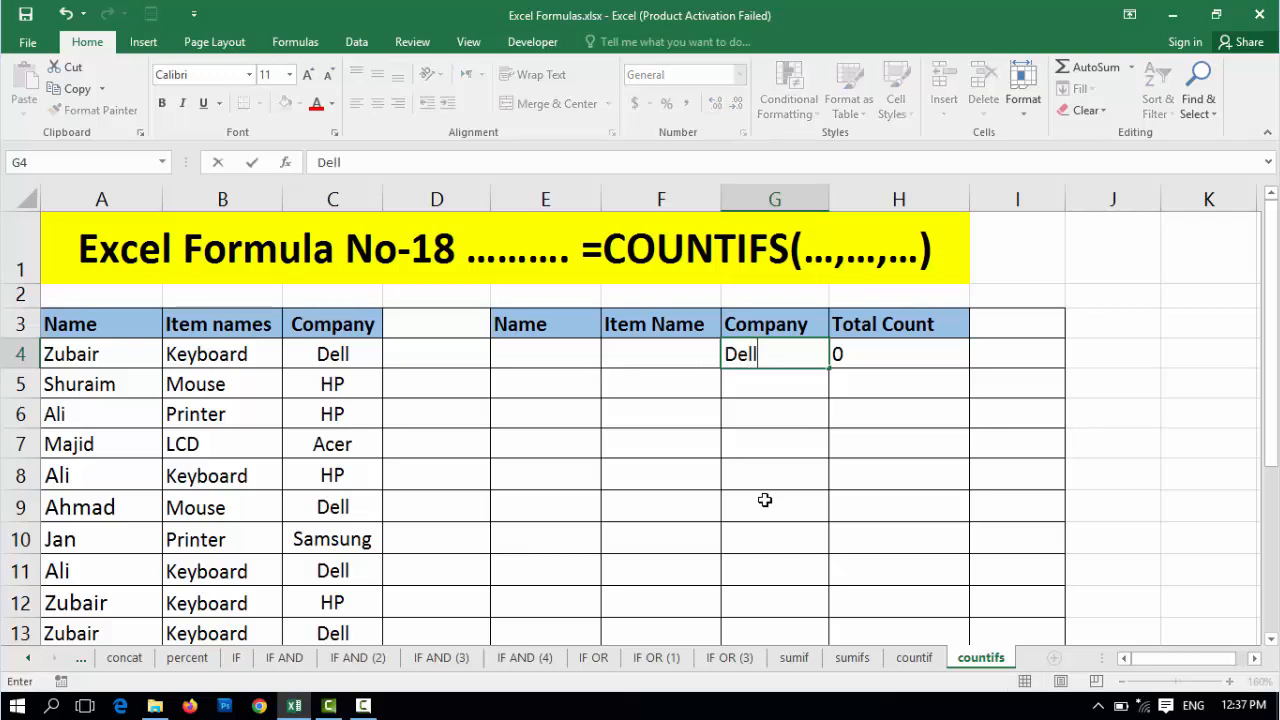
pyautogui.press('Return')
pyautogui.press('Up')
pyautogui.press('Left')
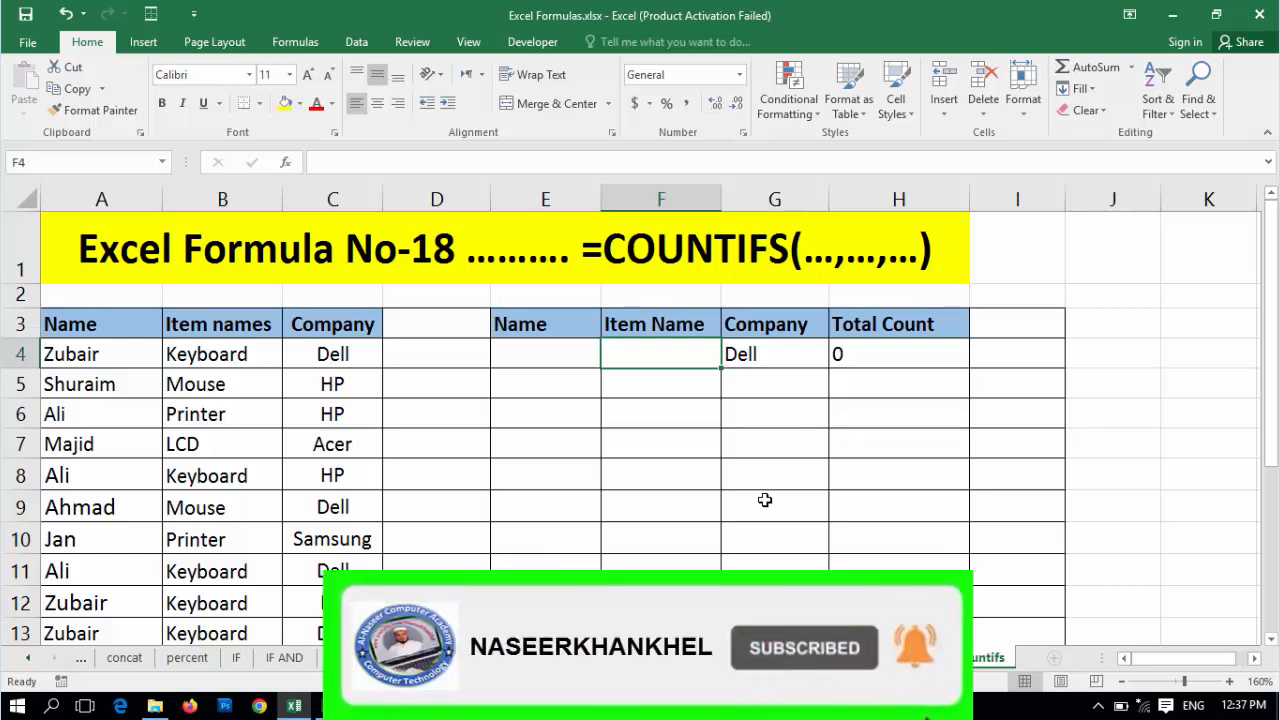
pyautogui.write('Keyboard')
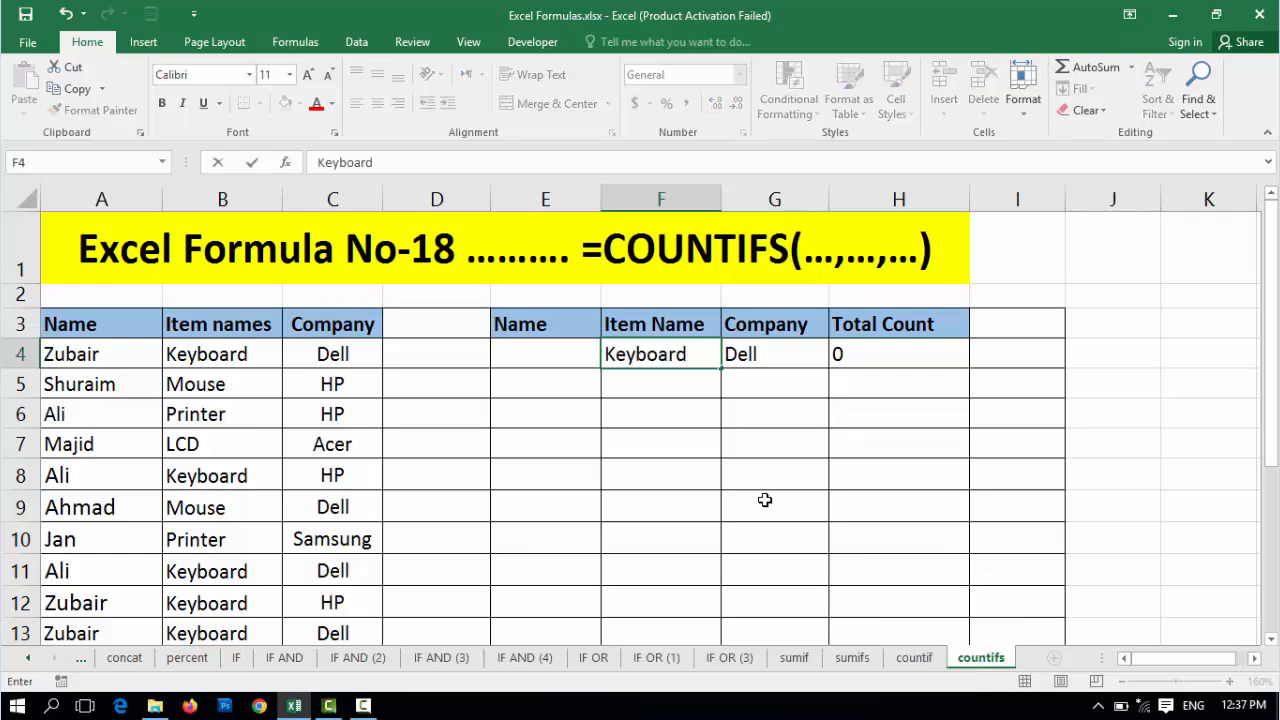
pyautogui.press('Return')
# Fill the Name criterion in E4 with the person's name from the first data row.
pyautogui.press('Up')
pyautogui.press('Left')
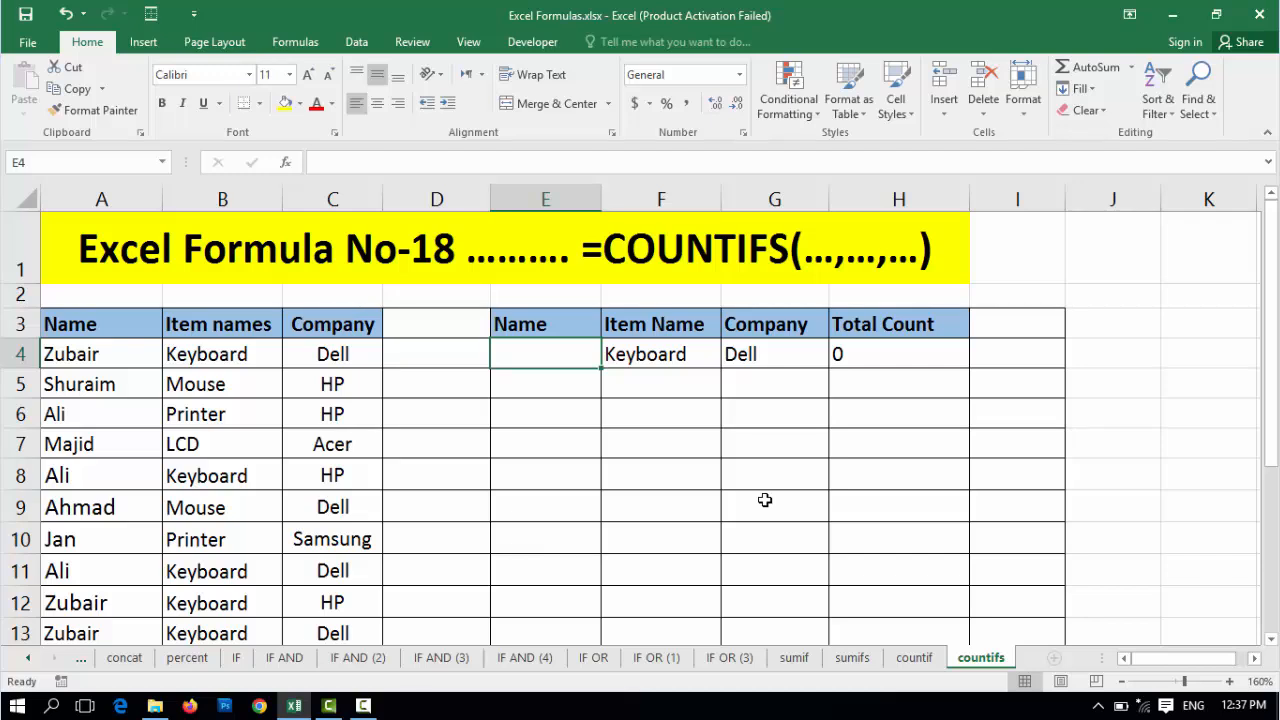
pyautogui.hotkey('ctrl', 'v')
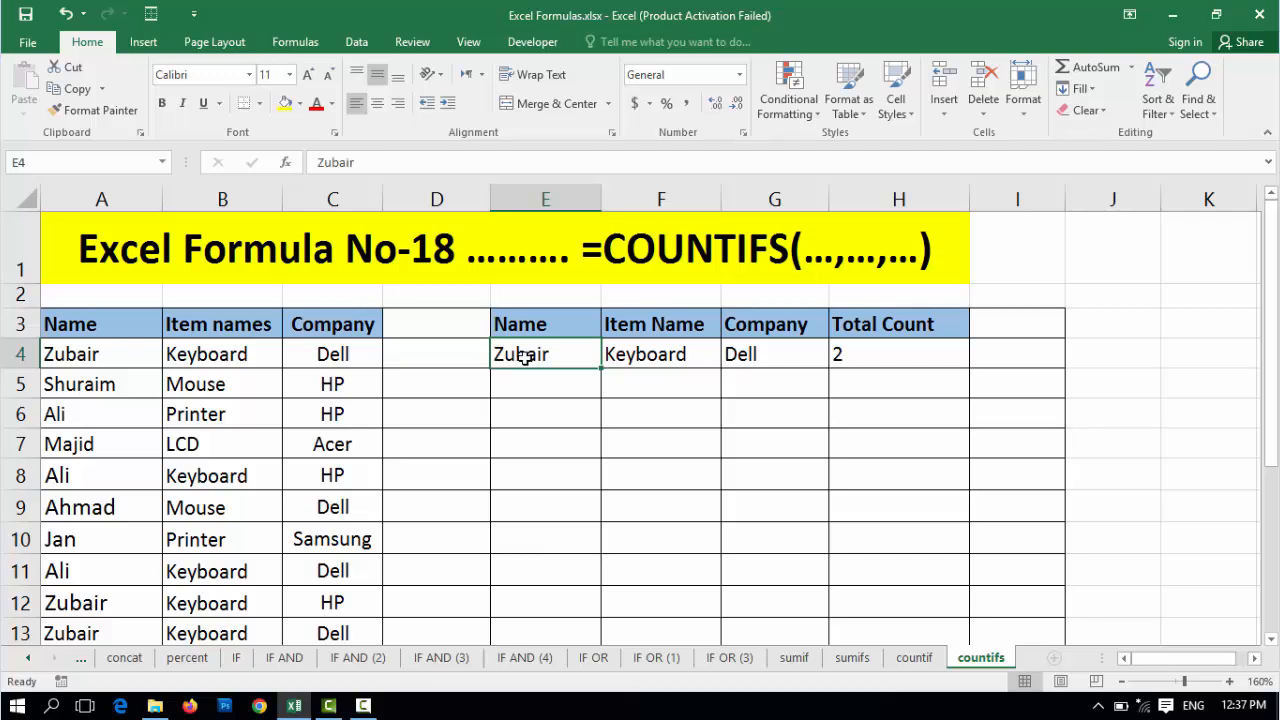
pyautogui.click(645, 358)
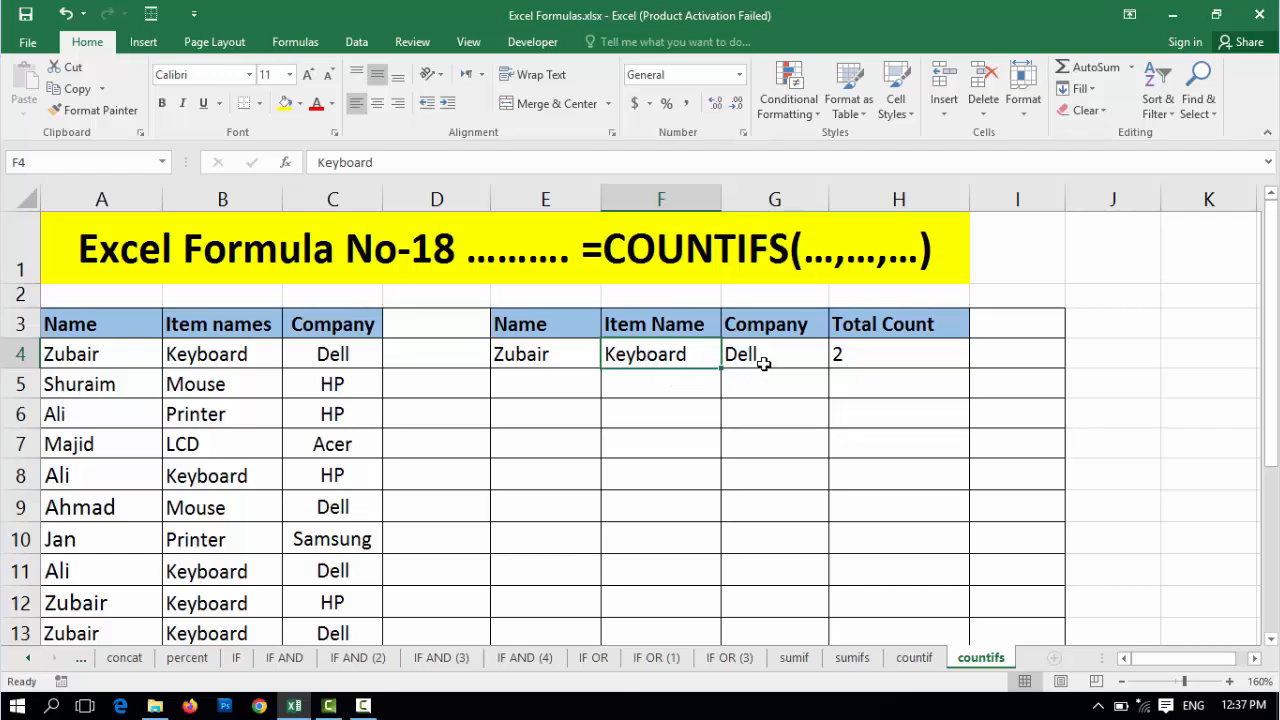
pyautogui.click(762, 362)
pyautogui.click(860, 357)
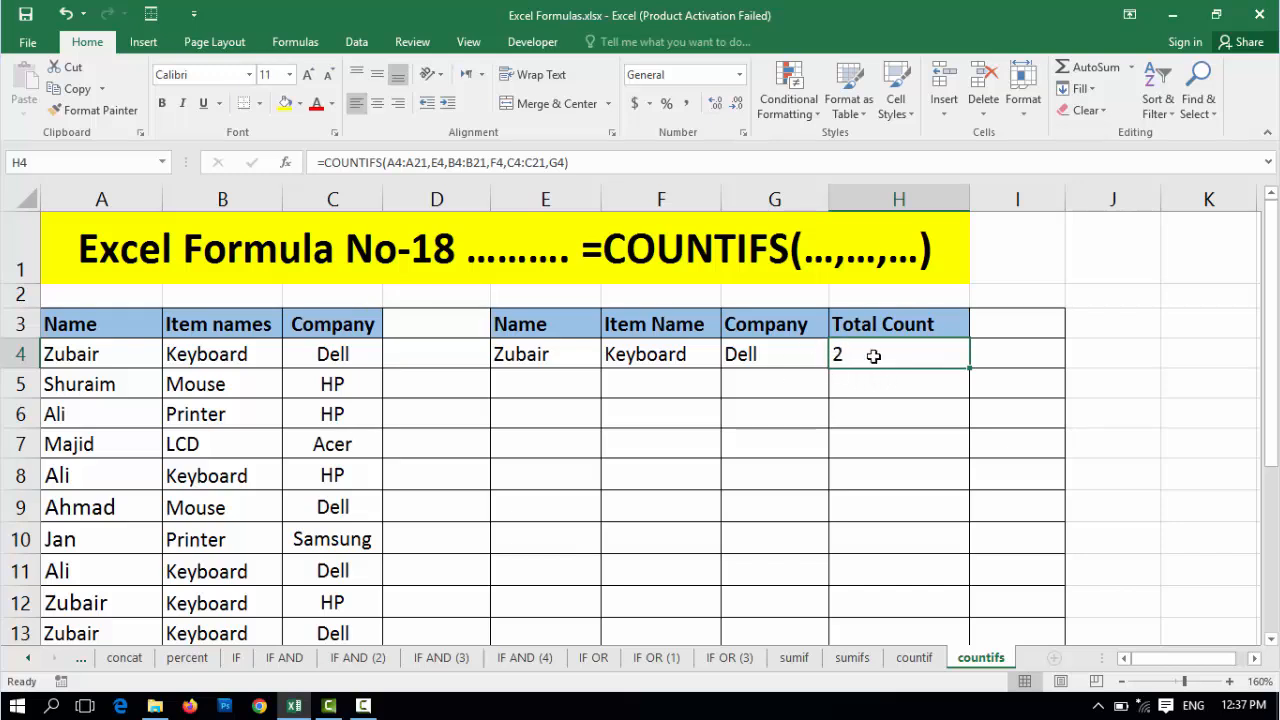
pyautogui.click(590, 360)
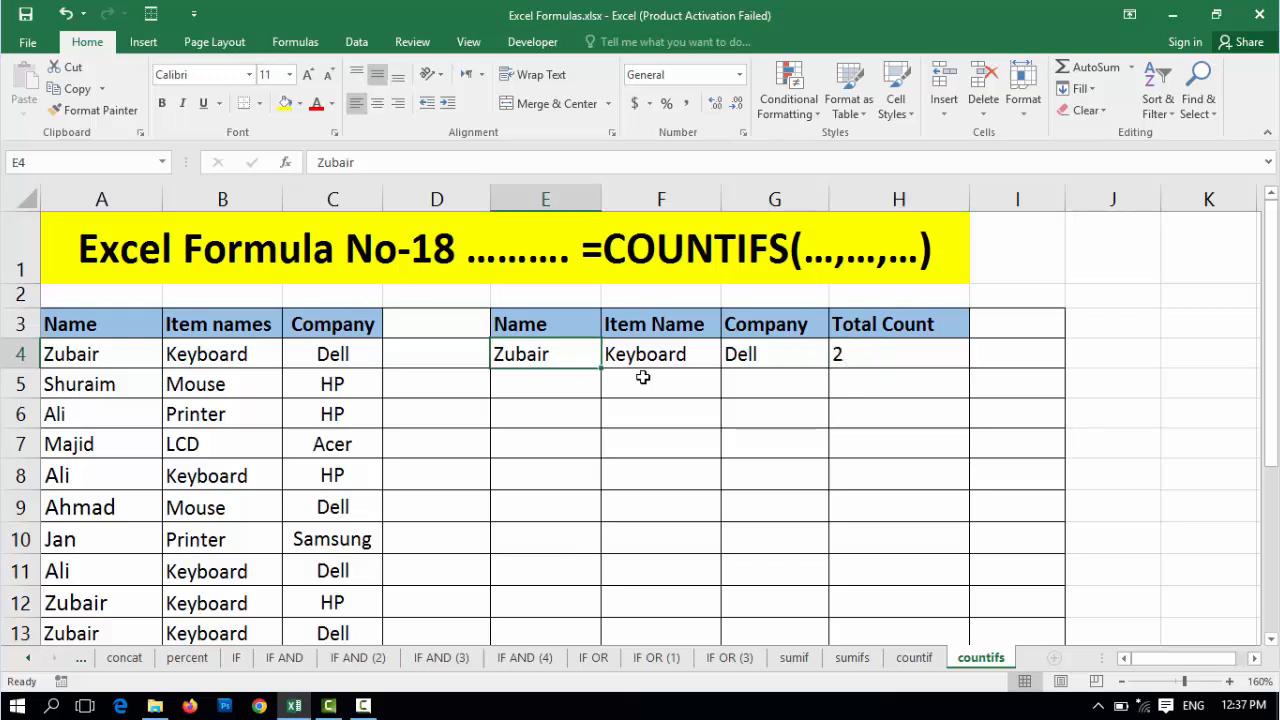
pyautogui.click(652, 358)
# Change the Company criterion in G4 to HP.
pyautogui.click(750, 363)
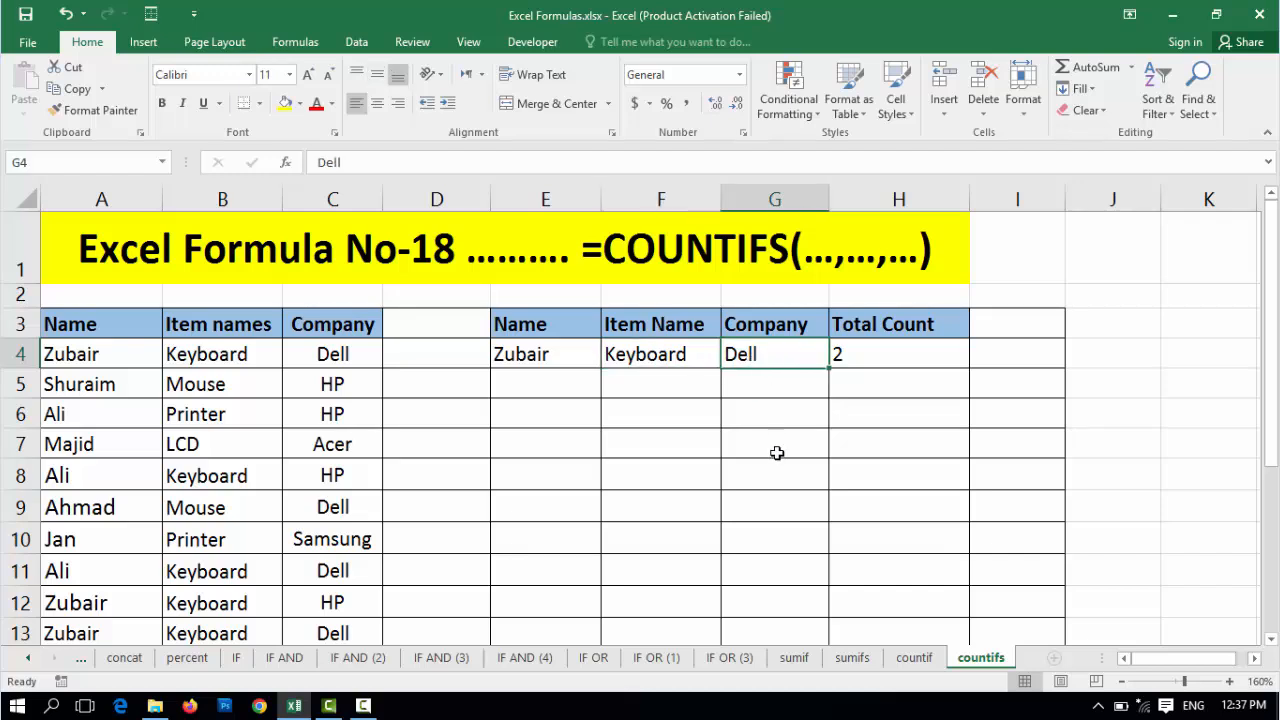
pyautogui.write('HP')
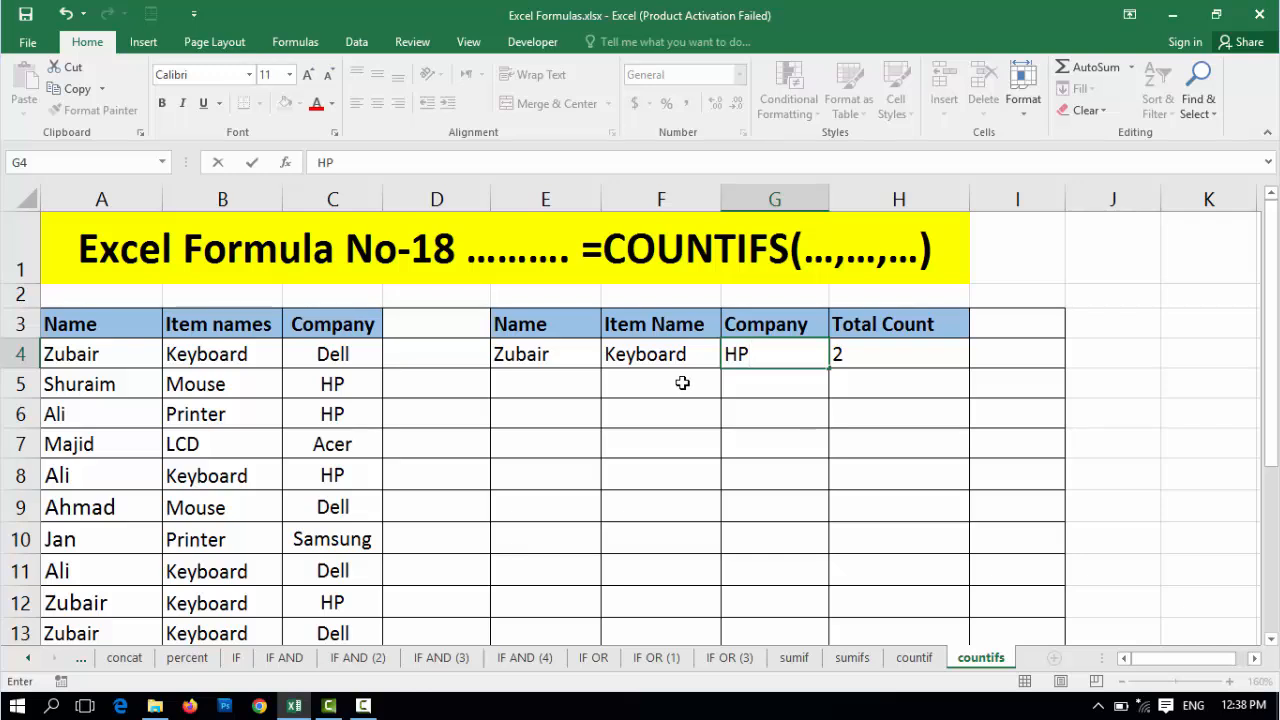
pyautogui.press('Return')
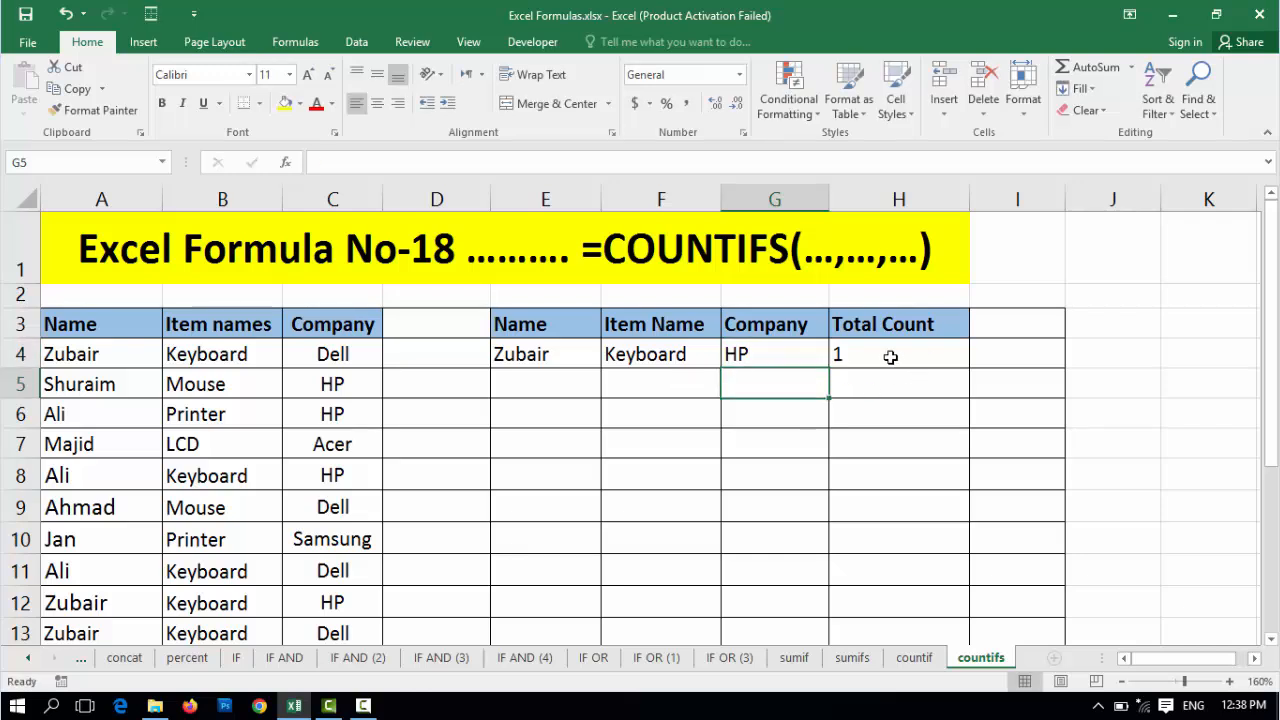
# Replace the Name criterion in E4 with the person's name listed in A6.
pyautogui.click(533, 357)
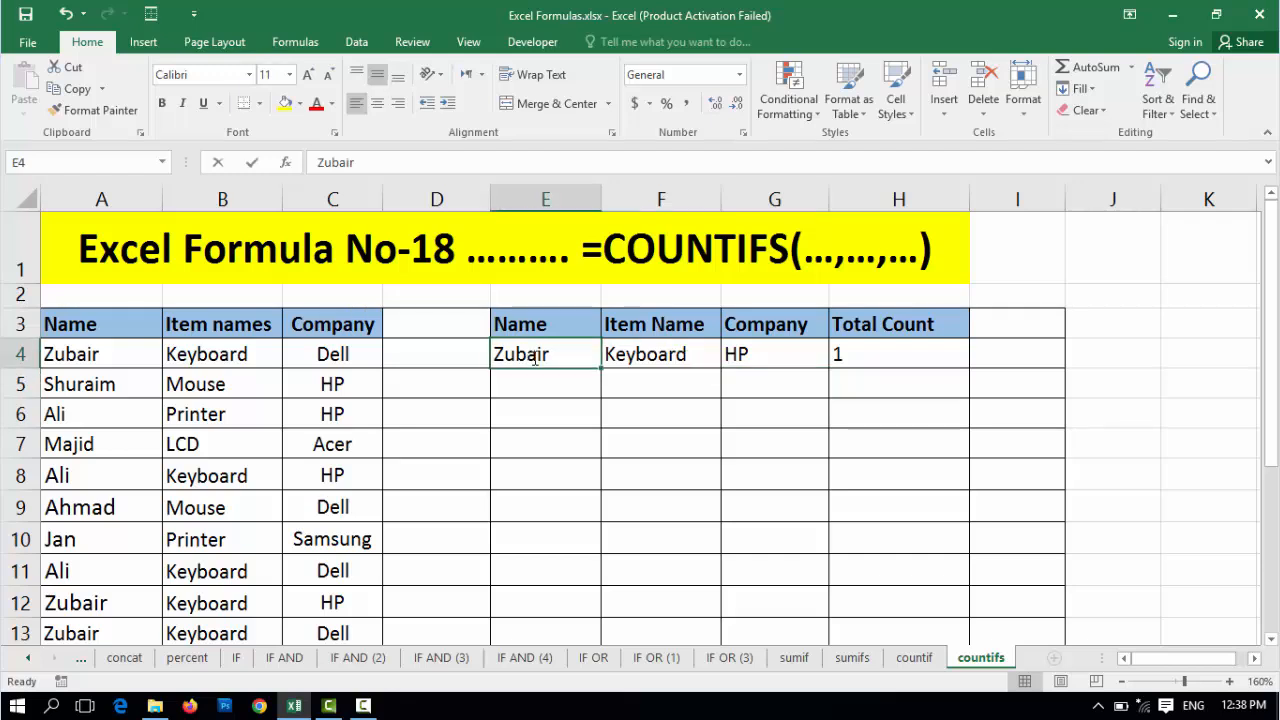
pyautogui.write('Ali')
pyautogui.press('Return')
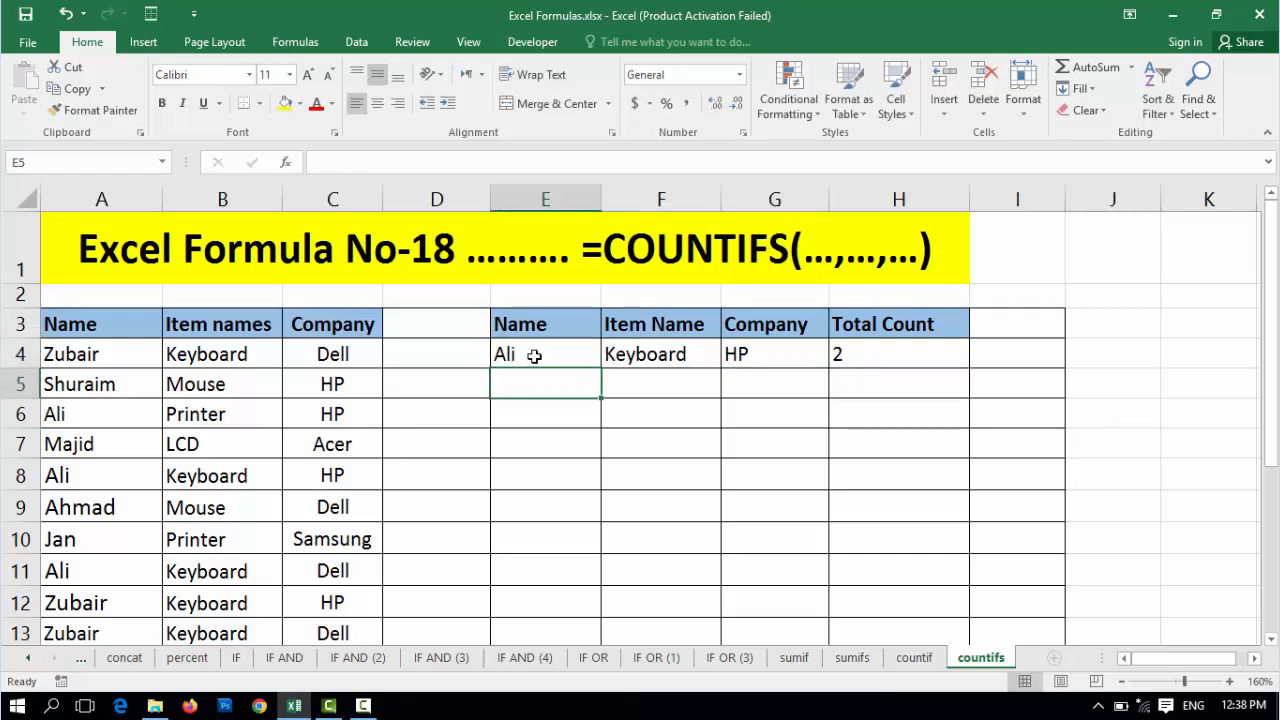
# Keep Keyboard as the item name and change the Company criterion in G4 to Dell.
pyautogui.click(654, 355)
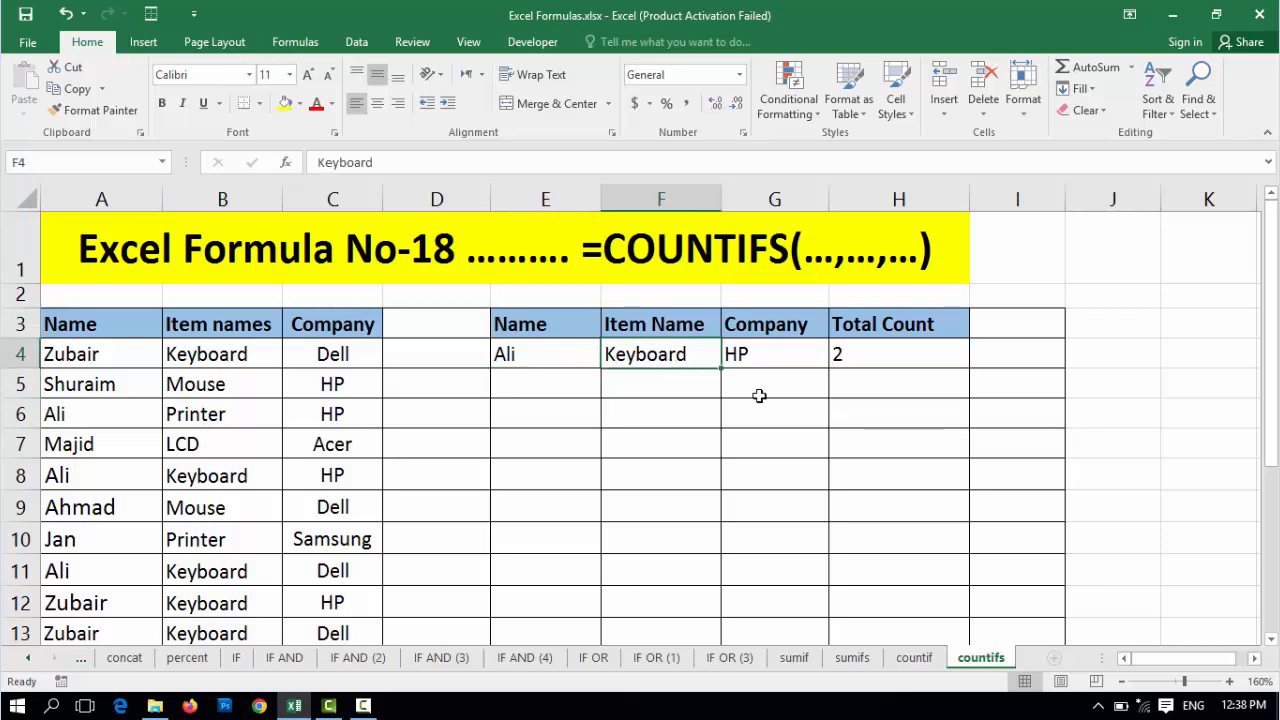
pyautogui.click(749, 358)
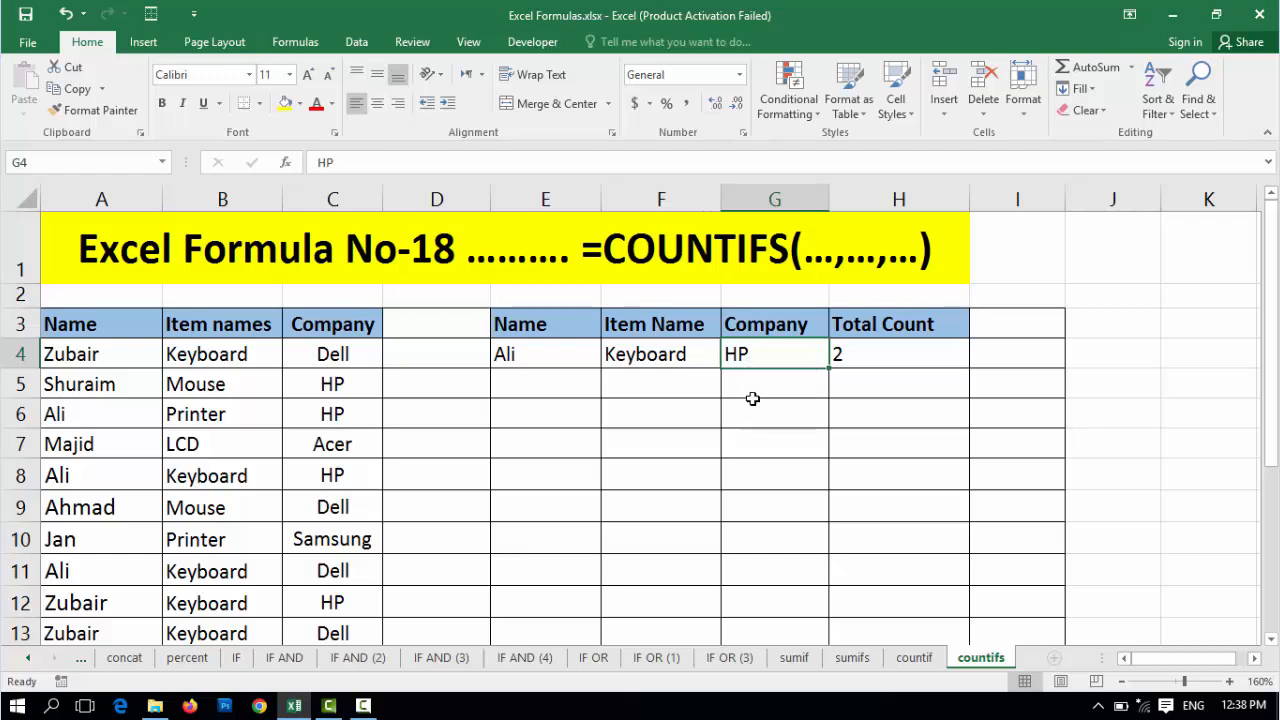
pyautogui.write('Dell')
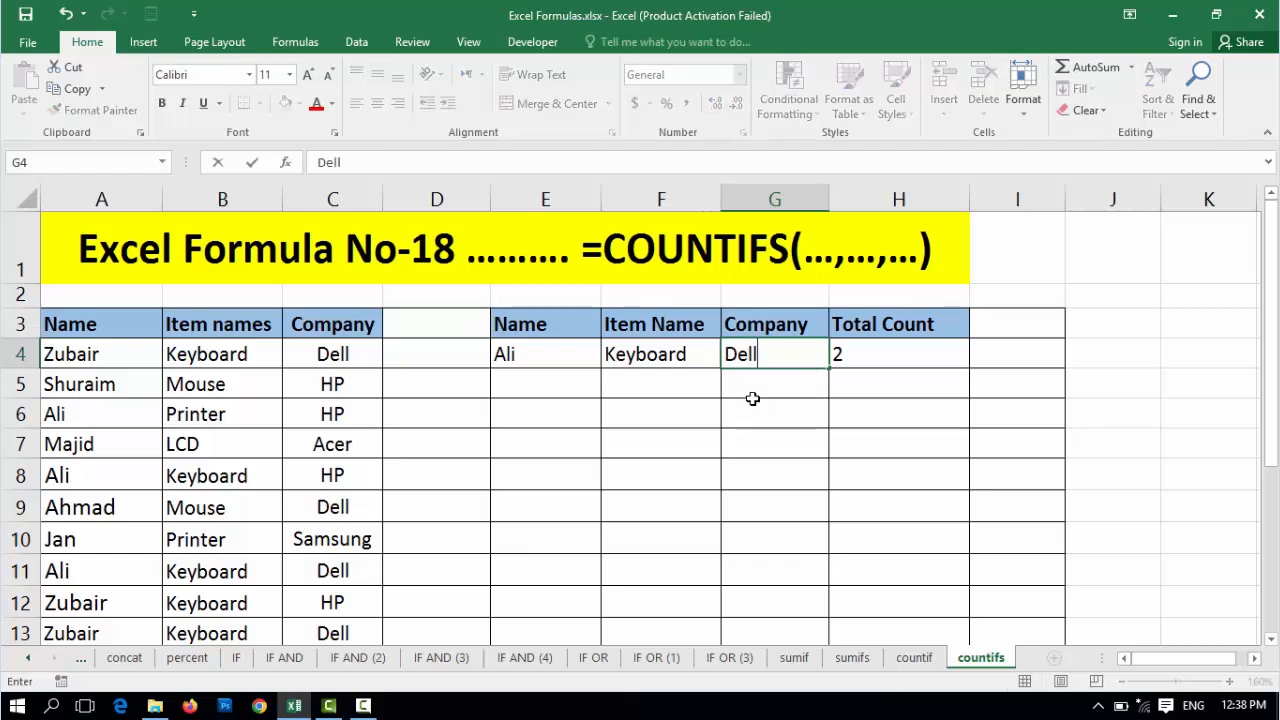
pyautogui.press('Return')
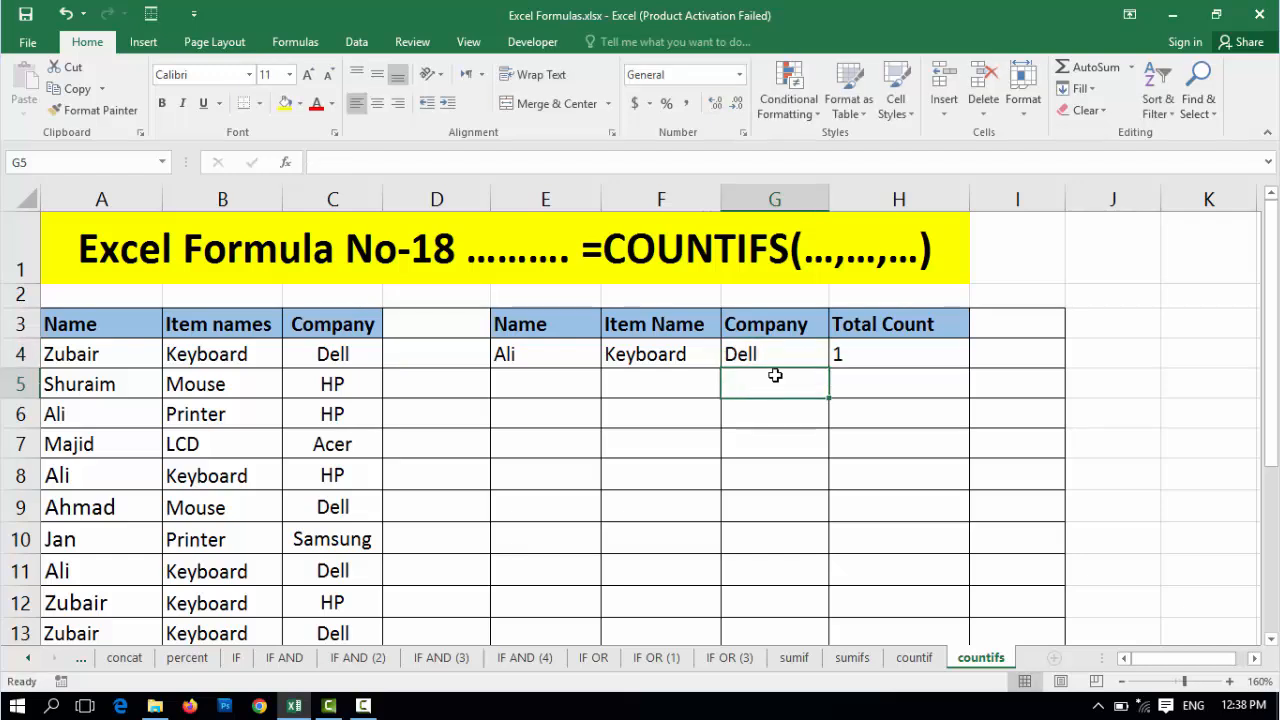
# Replace the Name criterion in E4 with the person's name listed in A7.
pyautogui.click(540, 358)
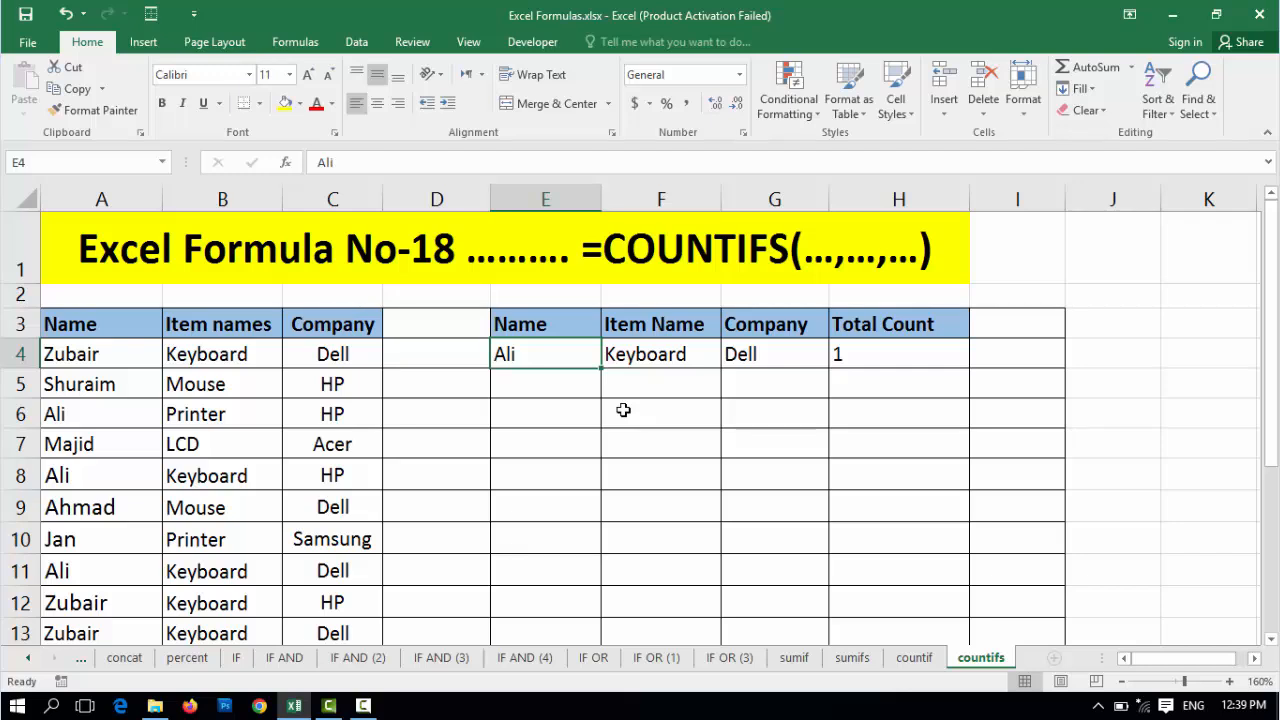
pyautogui.write('Majid')
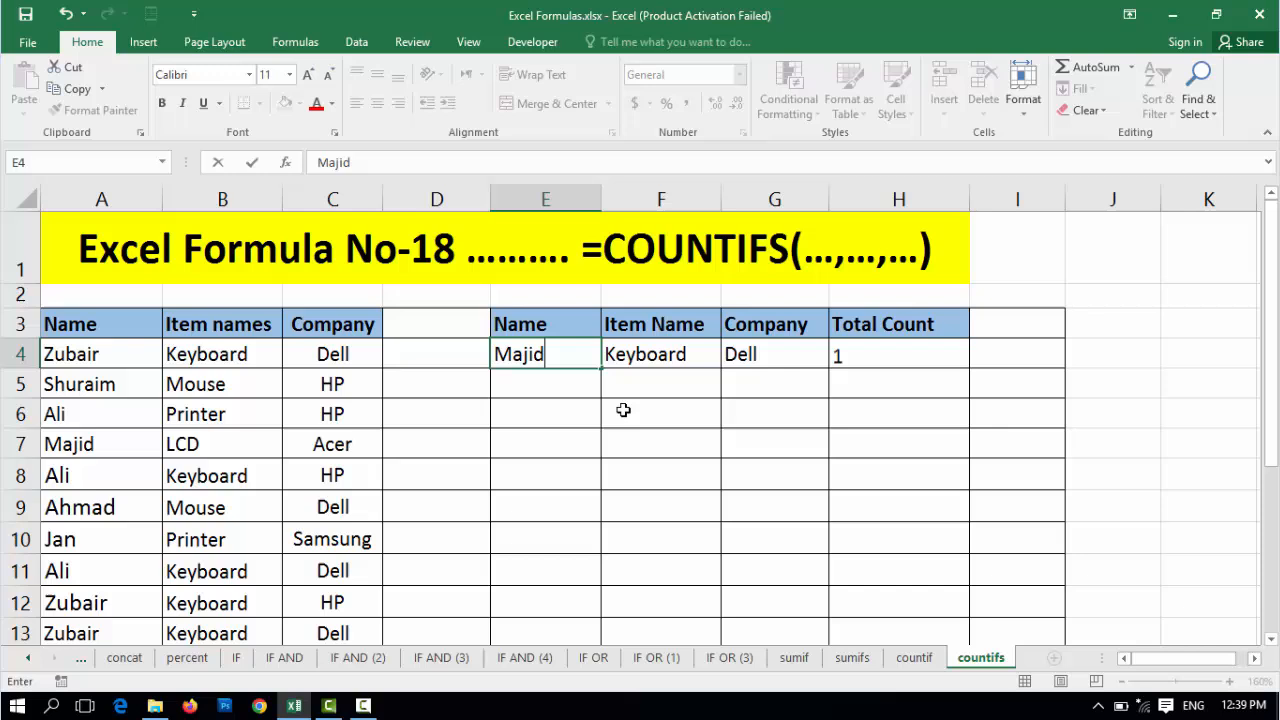
pyautogui.press('Tab')
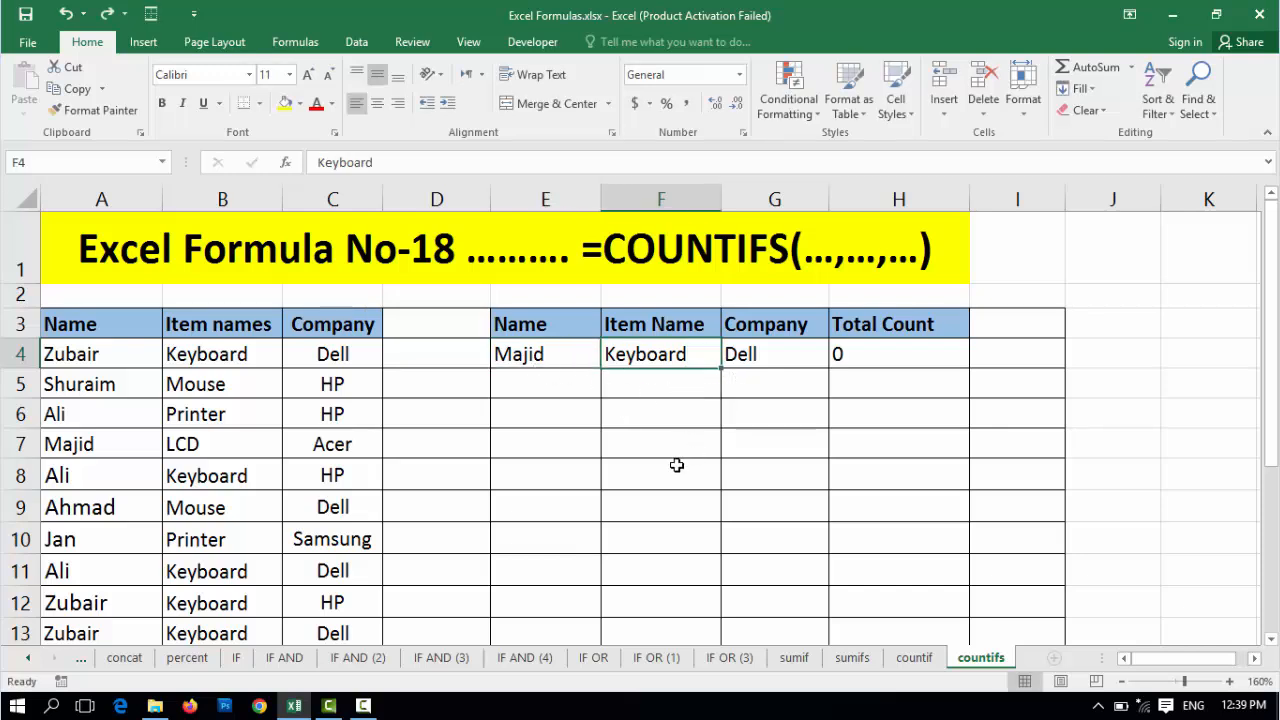
# Set the item name in F4 to LCD and the company in G4 to ACER, and select the Total Count cell H4.
pyautogui.write('LCD')
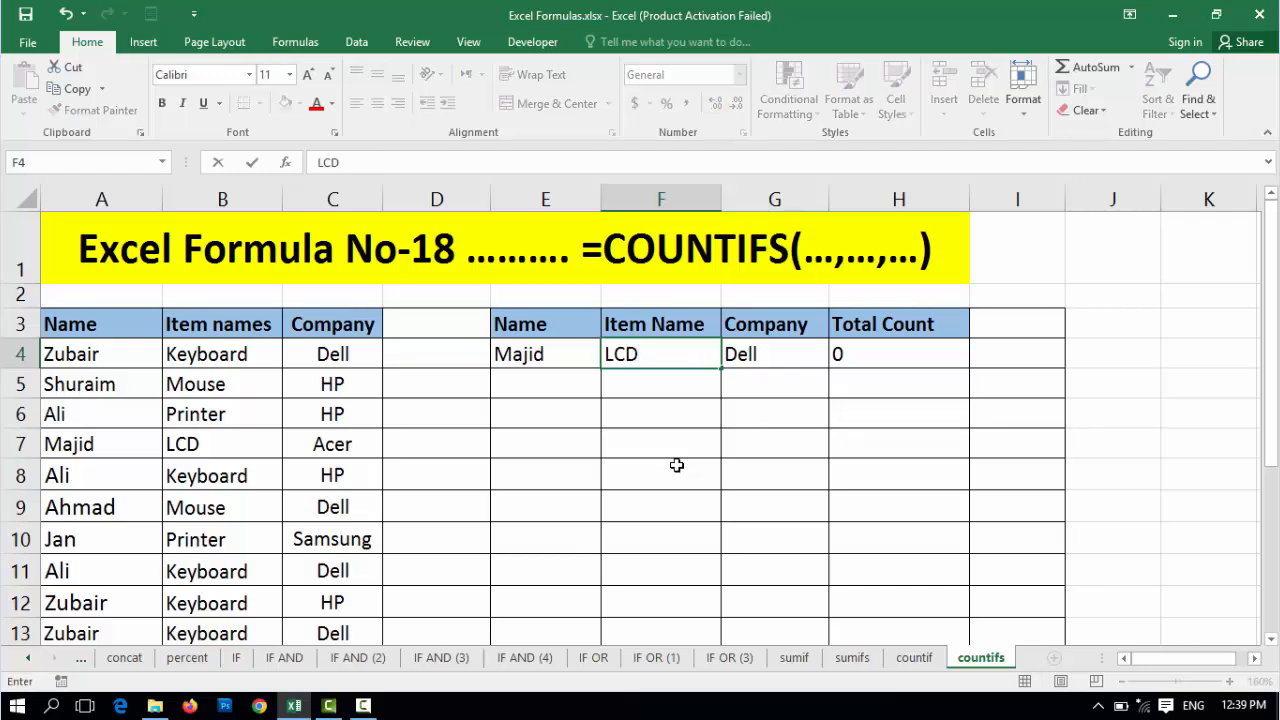
pyautogui.press('Tab')
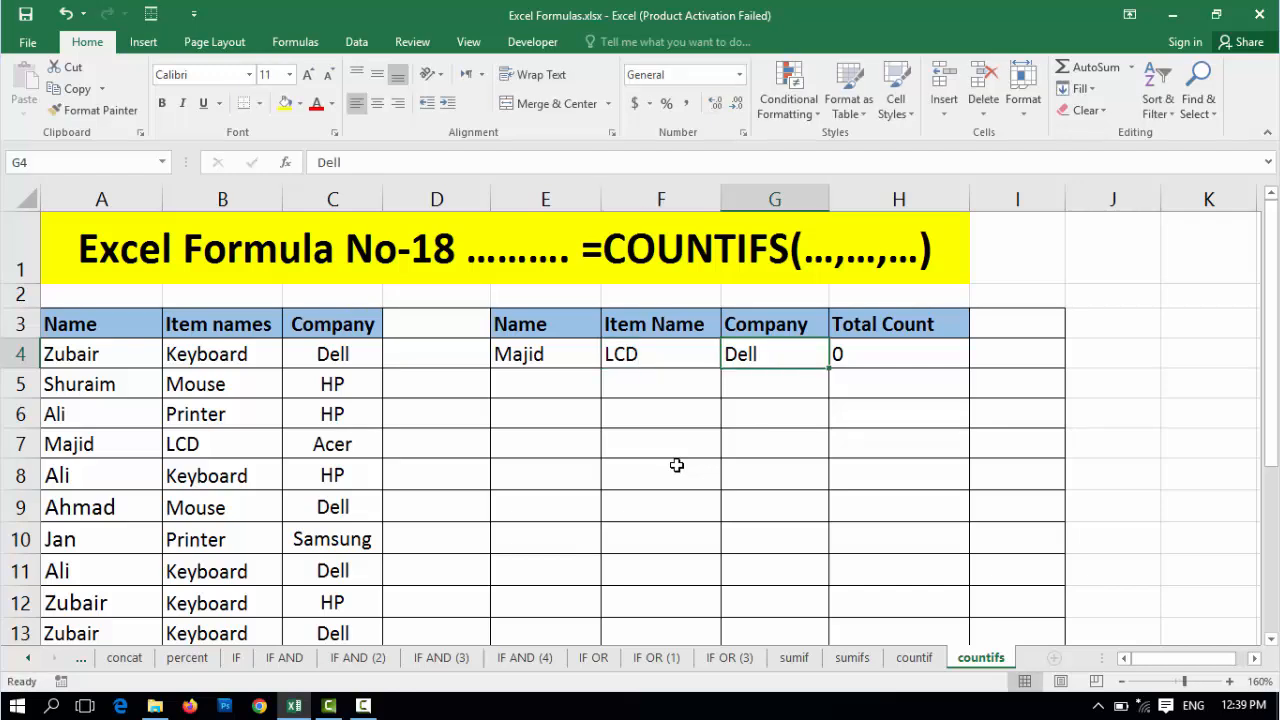
pyautogui.write('ACER')
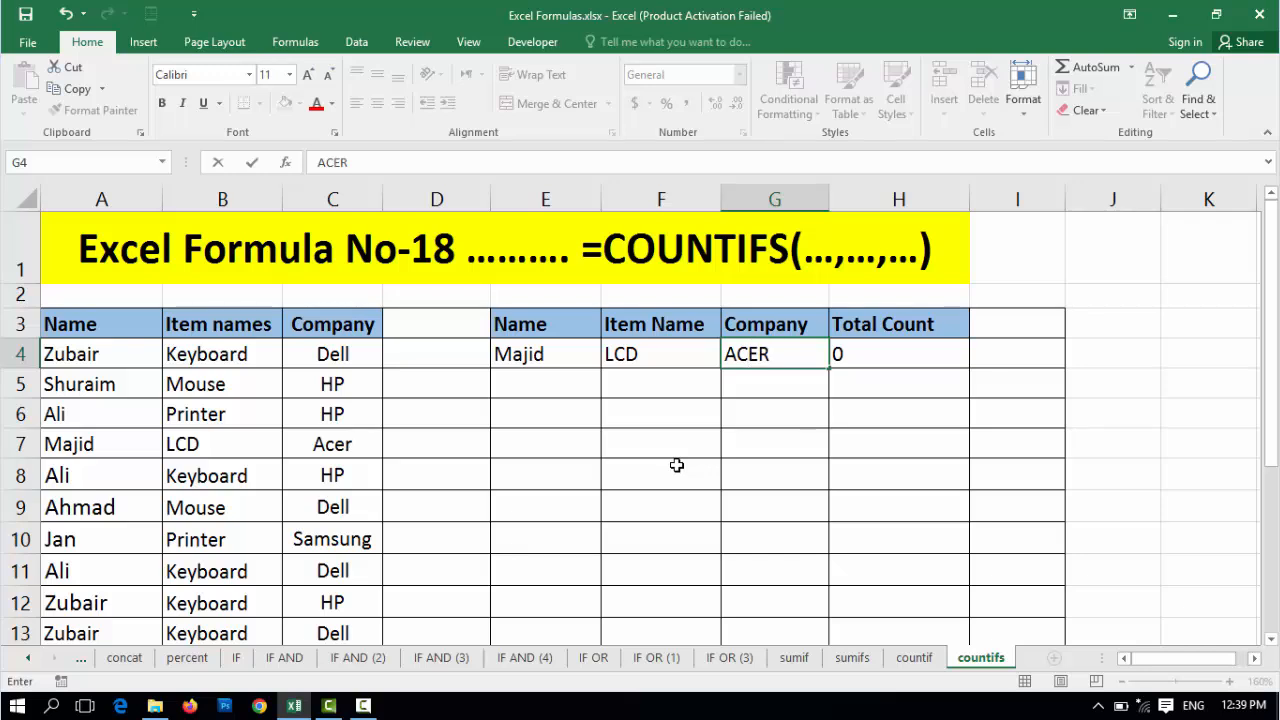
pyautogui.press('Return')
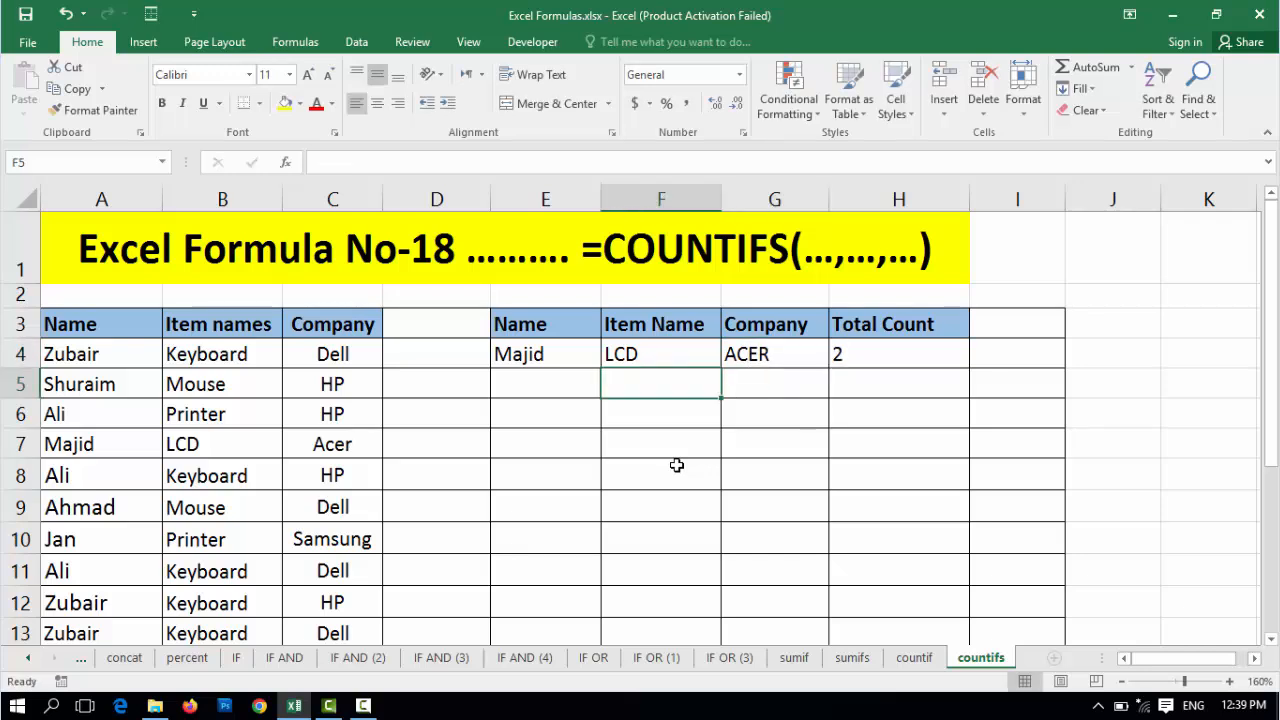
pyautogui.press('Up')
pyautogui.press('Left')
pyautogui.click(860, 357)
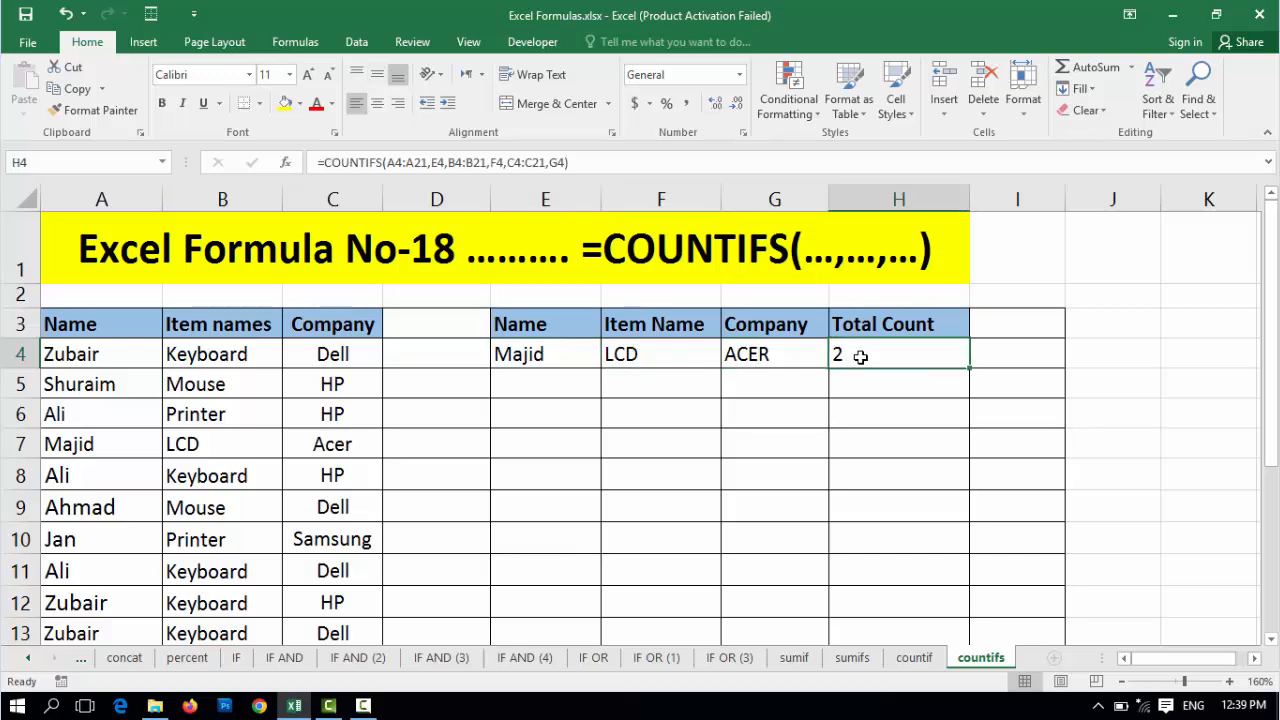